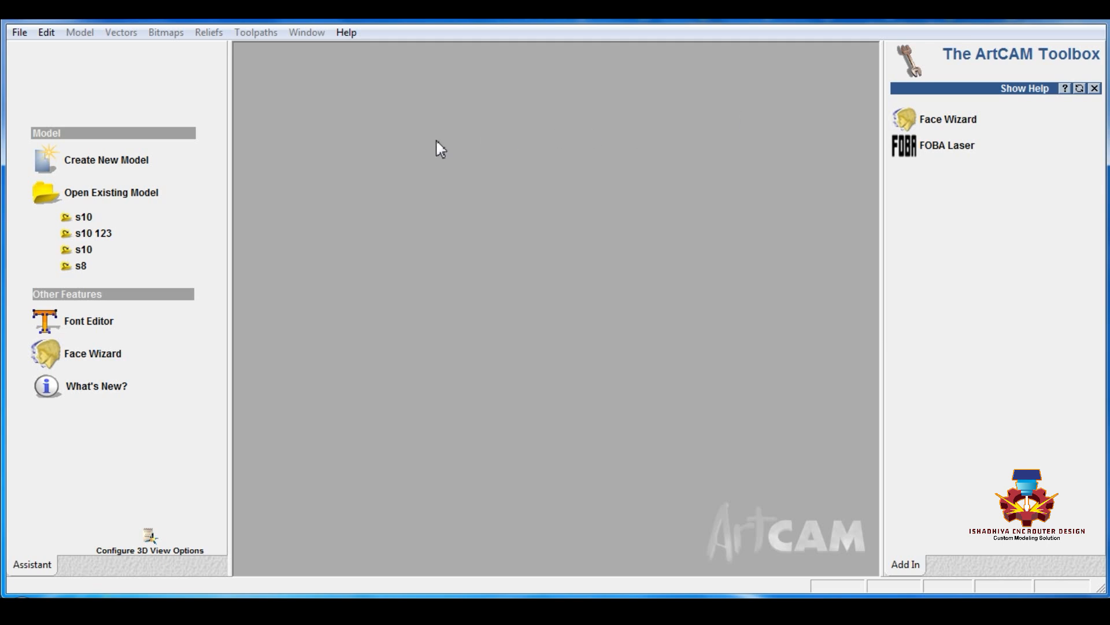
# Create a new model 400 mm wide and 800 mm high with a centred origin, and maximise its 2D view
pyautogui.click(121, 164)
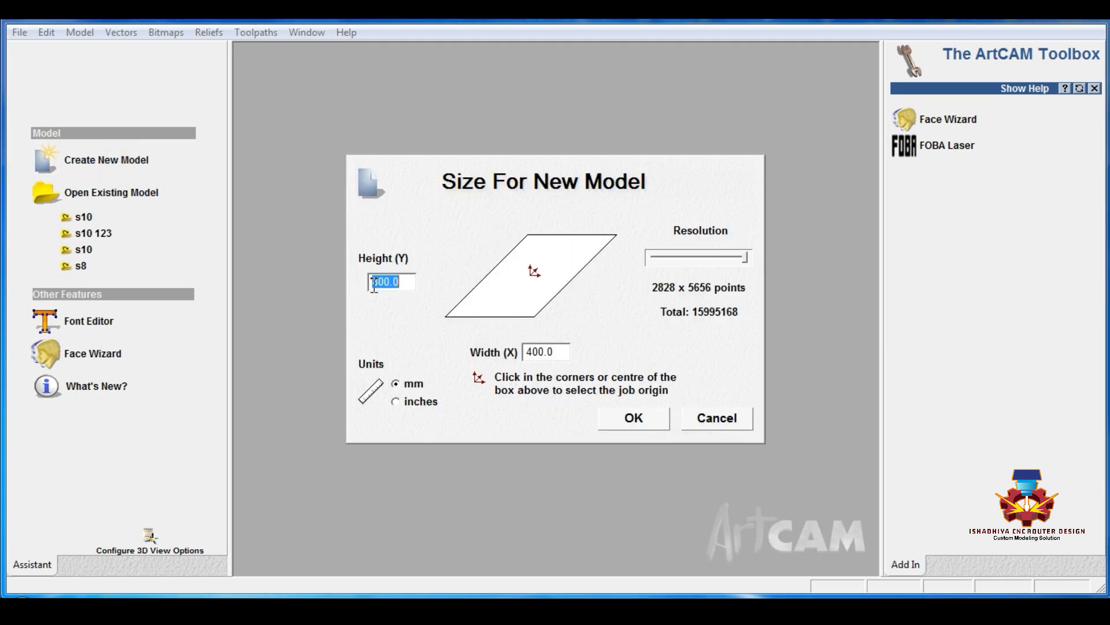
pyautogui.click(612, 415)
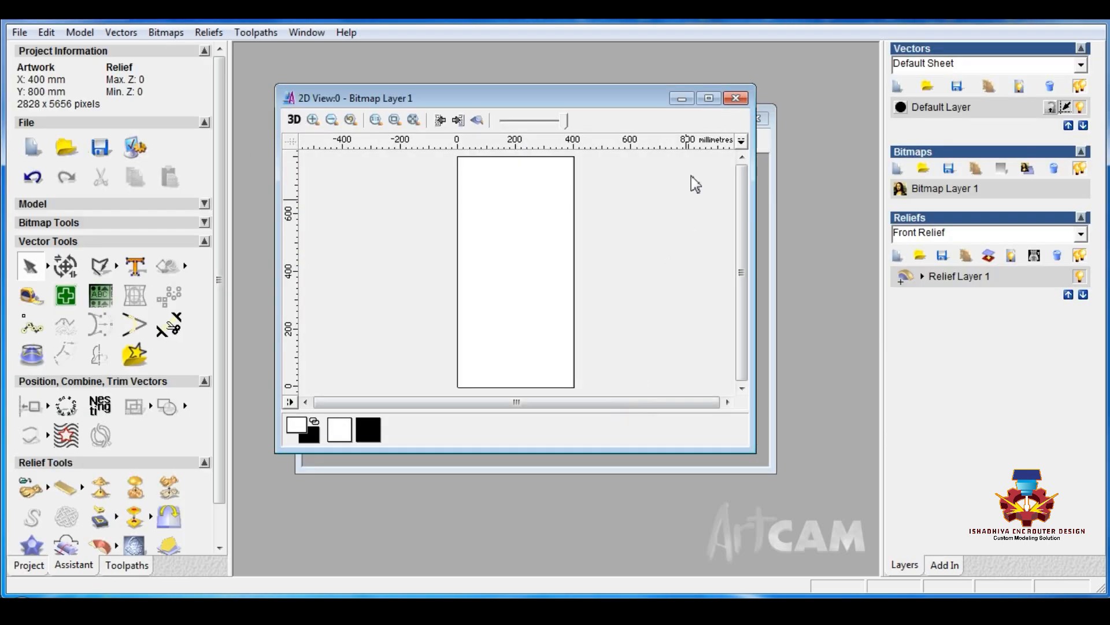
pyautogui.click(709, 95)
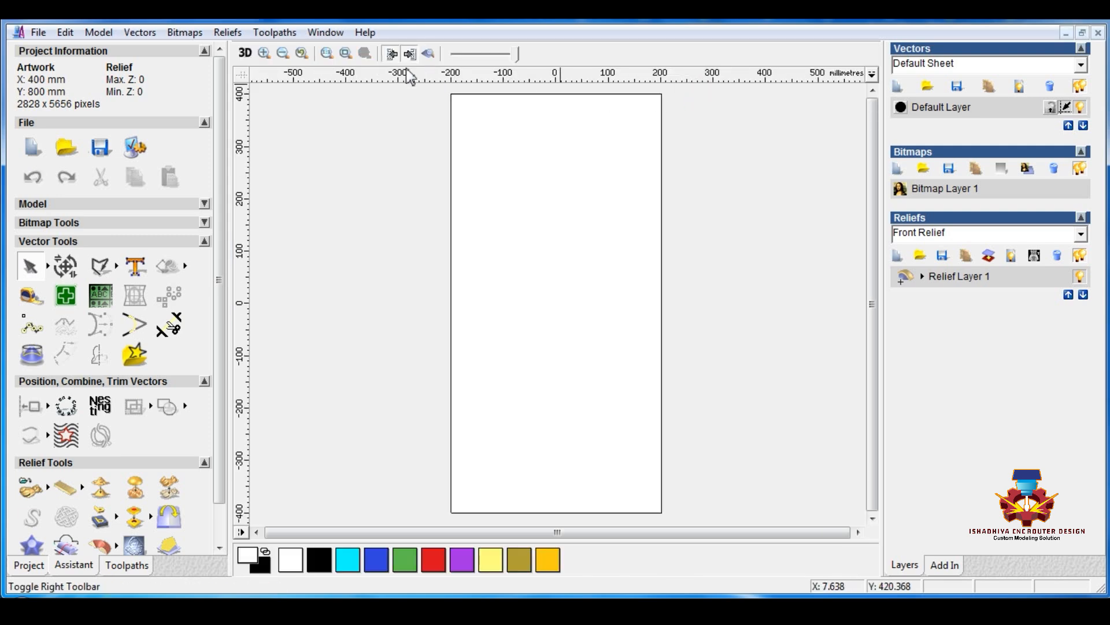
# Draw a 6-sided polygon with a radius of about 59 mm near the centre of the sheet
pyautogui.click(118, 266)
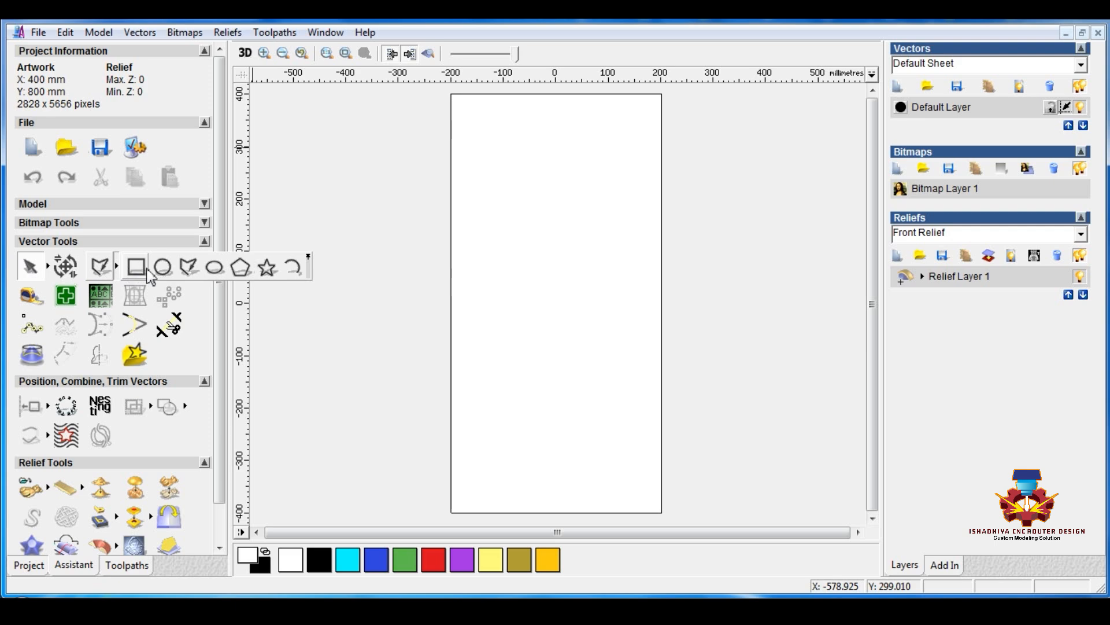
pyautogui.click(241, 267)
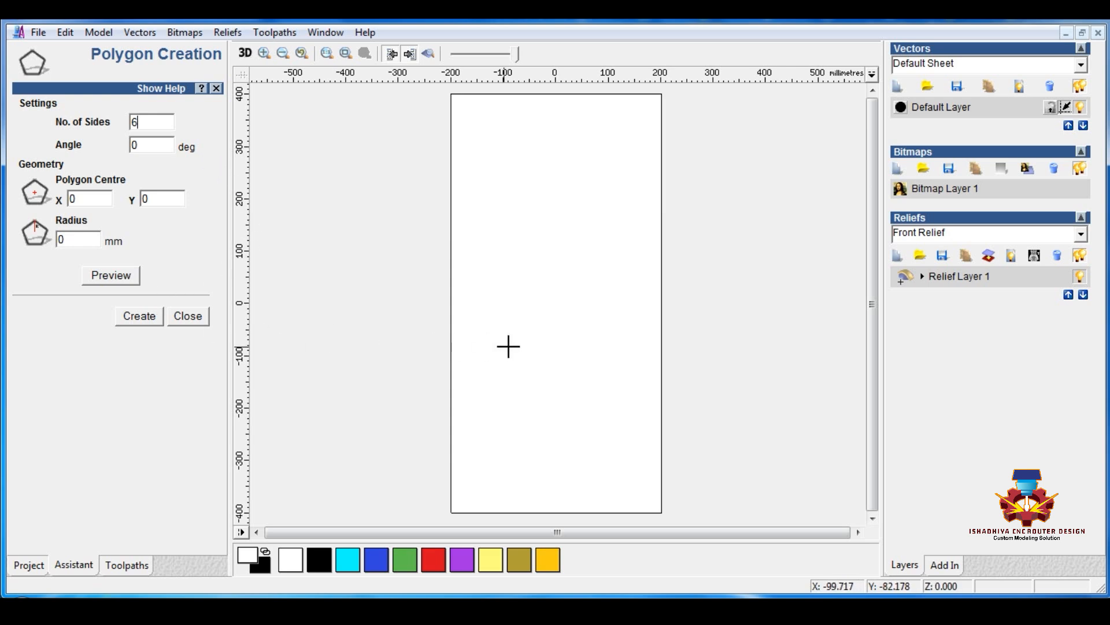
pyautogui.moveTo(543, 288); pyautogui.dragTo(558, 316)
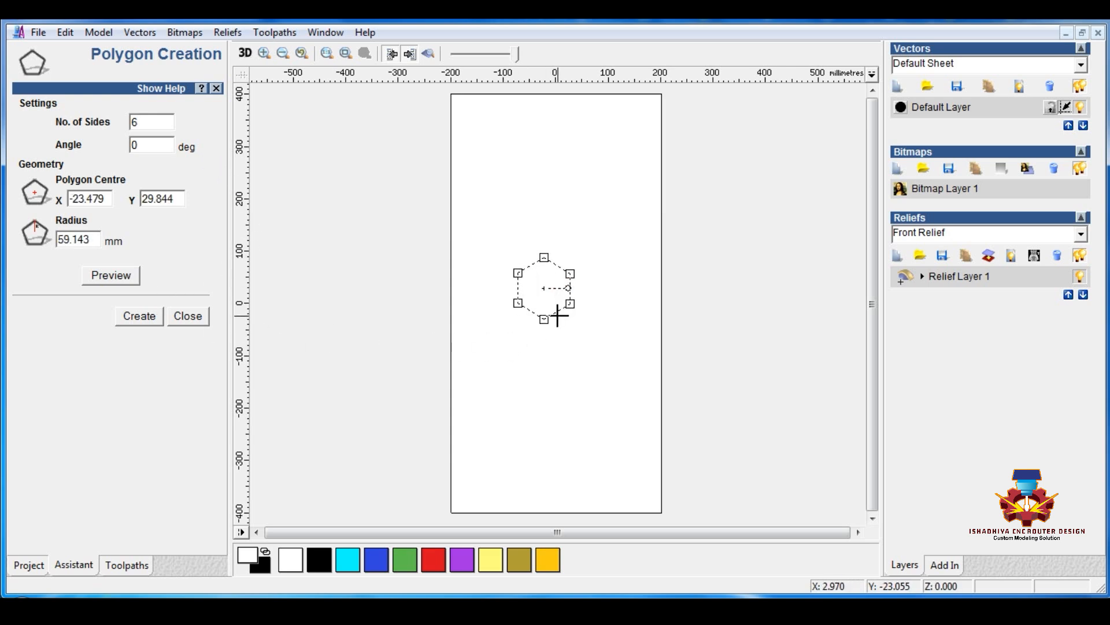
pyautogui.press('Return')
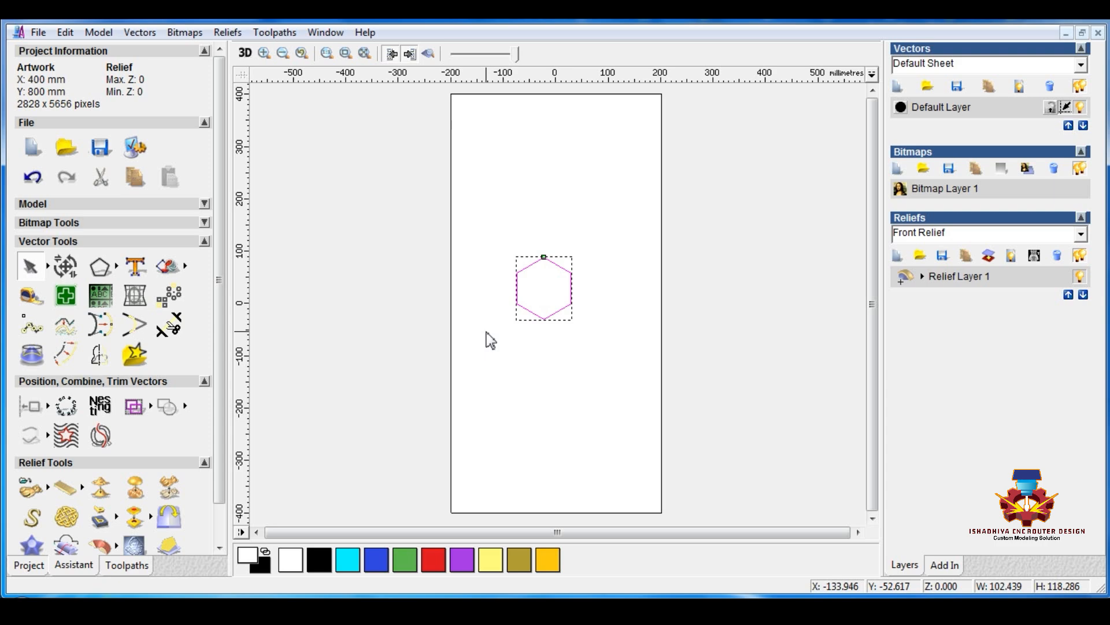
pyautogui.click(478, 236)
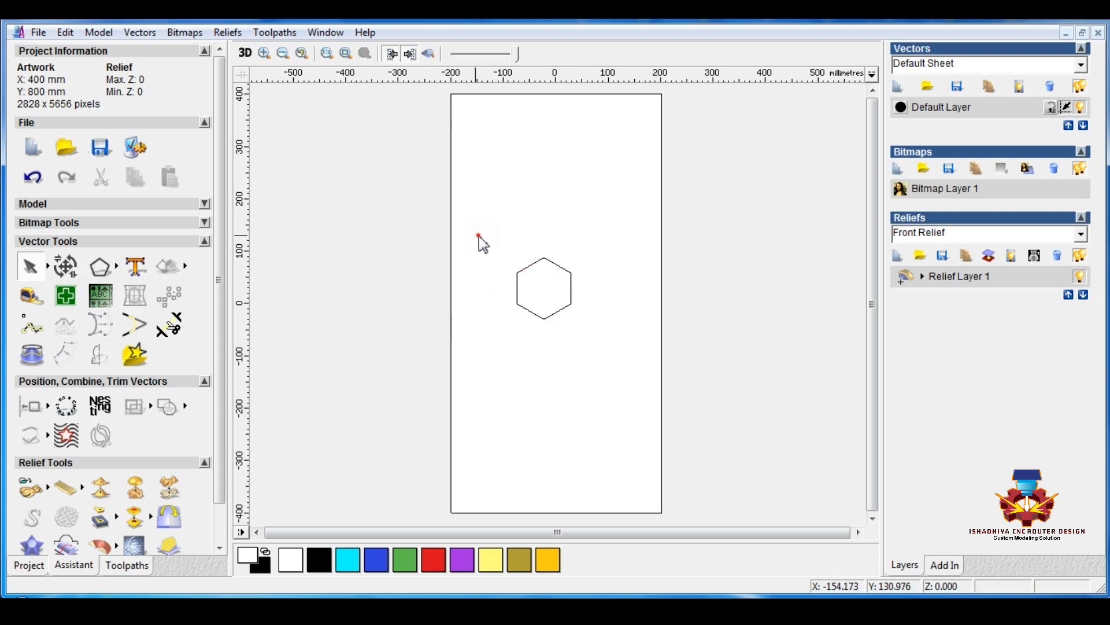
# Make three copies of the hexagon and snap them at its upper left, upper right and bottom, meeting at its centre
pyautogui.moveTo(479, 236); pyautogui.dragTo(591, 308)
pyautogui.click(572, 375)
pyautogui.click(517, 329)
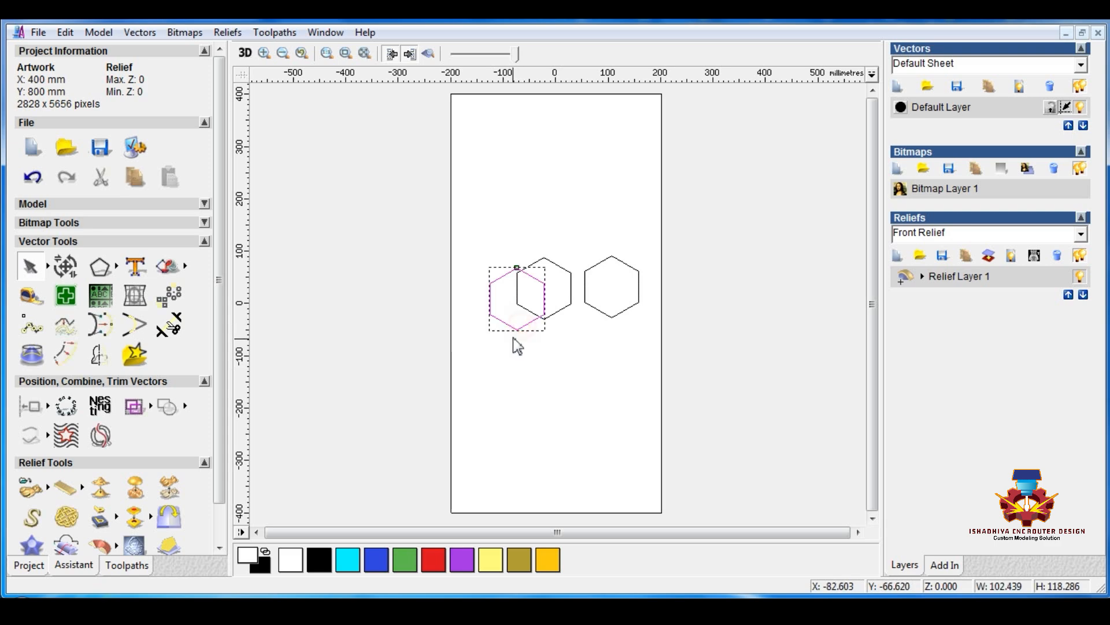
pyautogui.moveTo(517, 329); pyautogui.dragTo(526, 305)
pyautogui.click(597, 290)
pyautogui.click(603, 315)
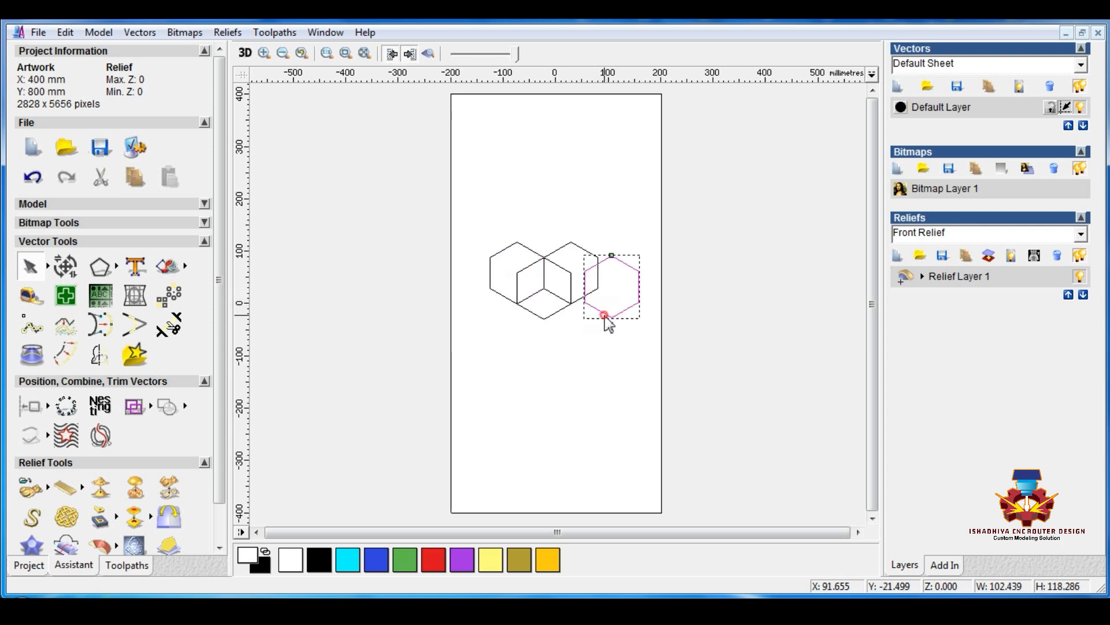
pyautogui.keyDown('ctrl'); pyautogui.moveTo(608, 265); pyautogui.dragTo(544, 291); pyautogui.keyUp('ctrl')
# Clip the four overlapping hexagons with the Inside direction and Trim option, keeping three rhombi within the original hexagon
pyautogui.moveTo(480, 226); pyautogui.dragTo(614, 399)
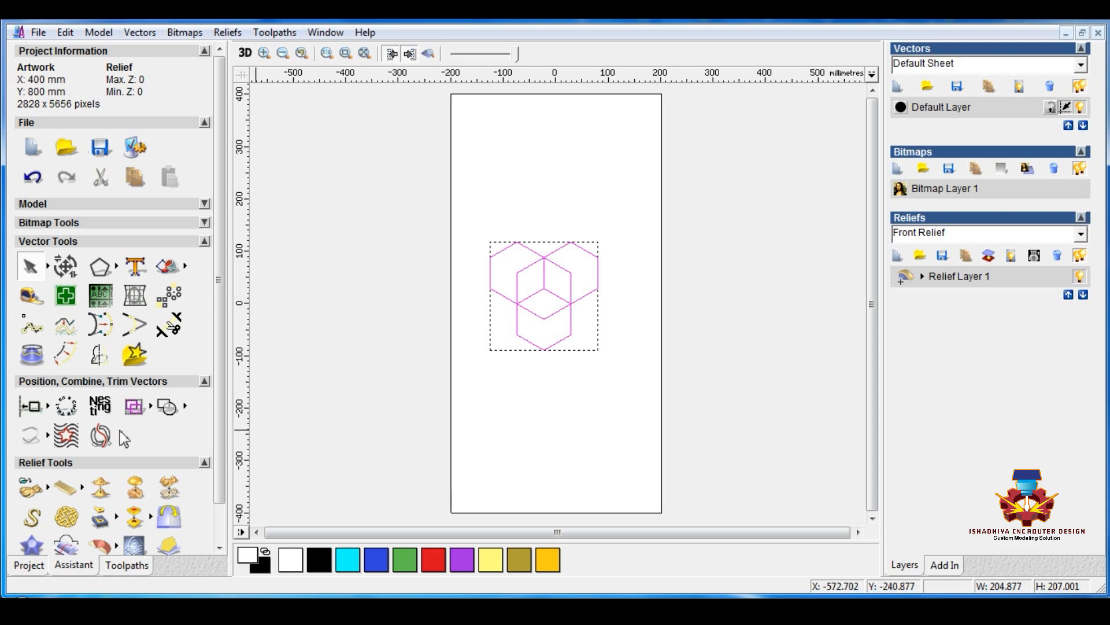
pyautogui.click(69, 439)
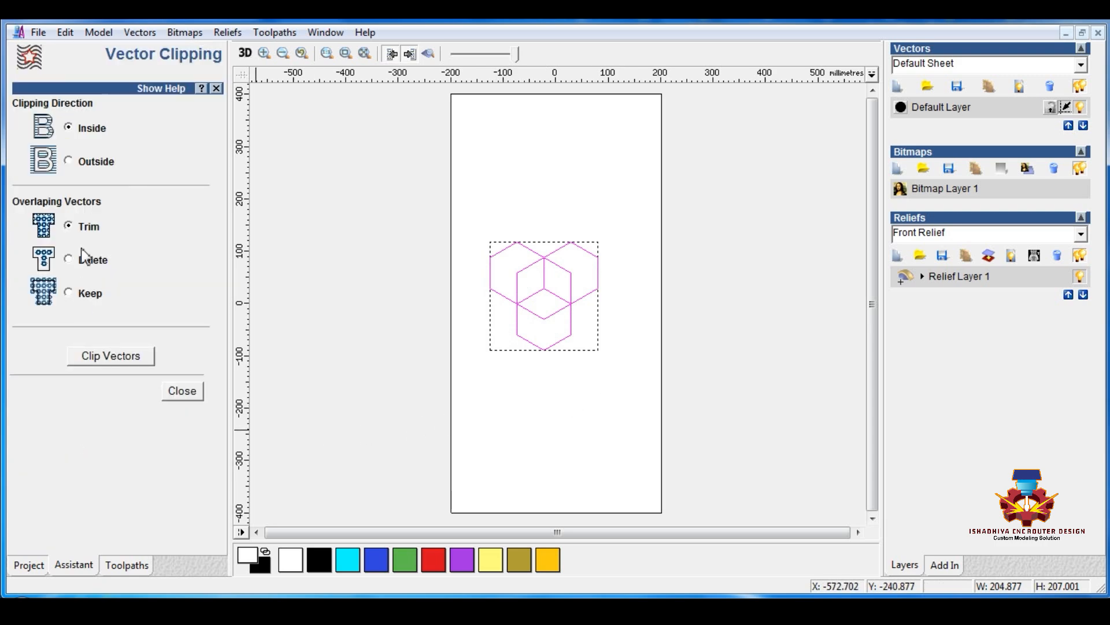
pyautogui.click(114, 356)
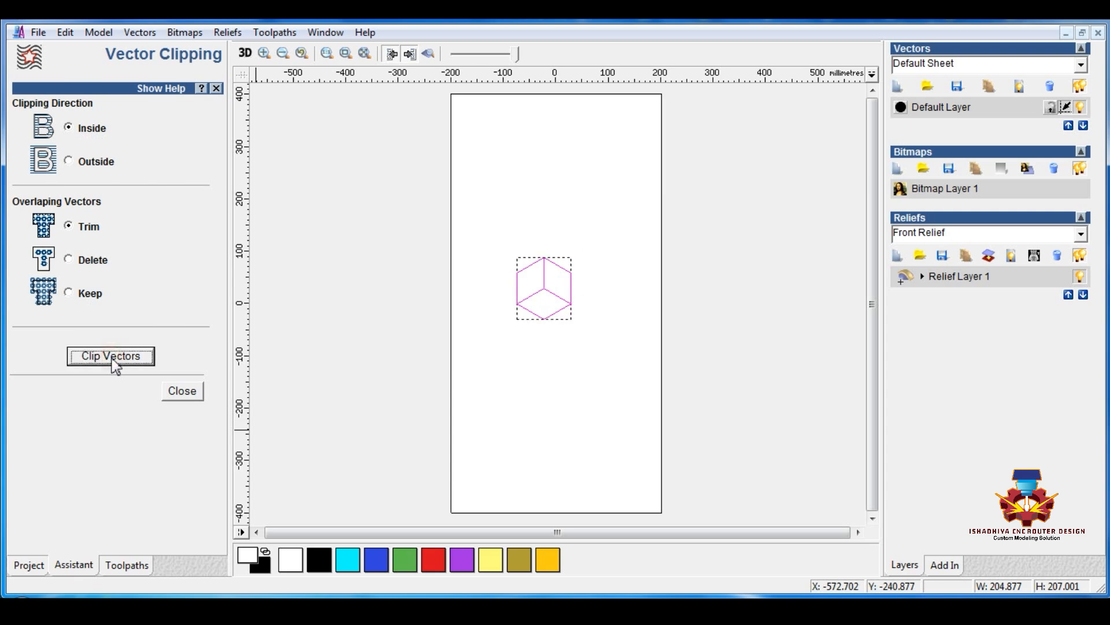
pyautogui.click(183, 392)
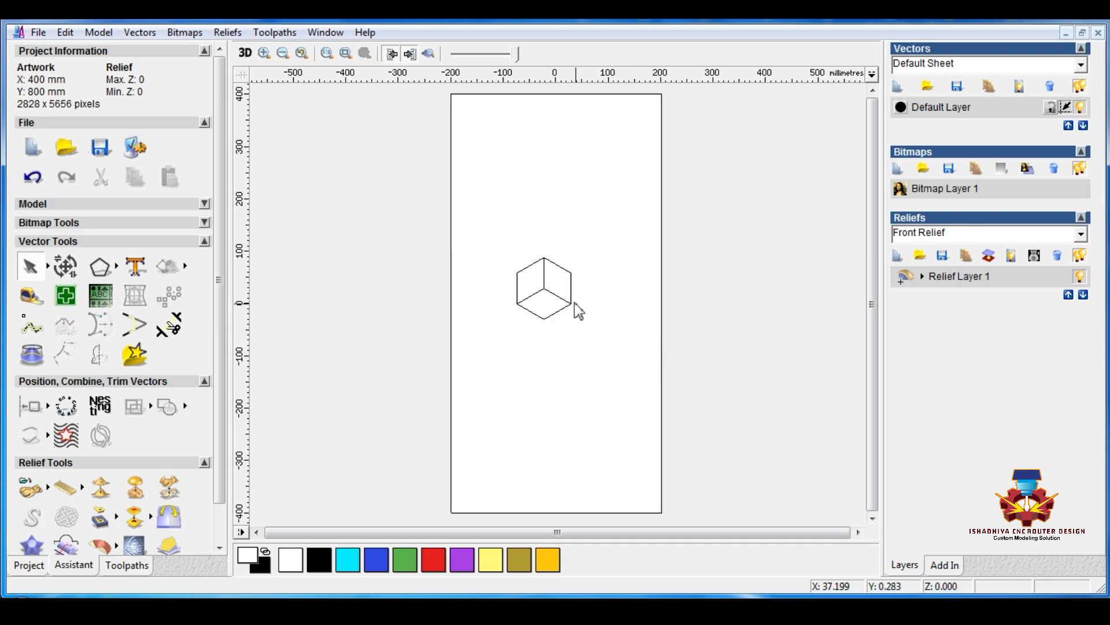
# Delete the original hexagon outline around the cube, moving the lower rhombus out of the way and back into place
pyautogui.click(527, 263)
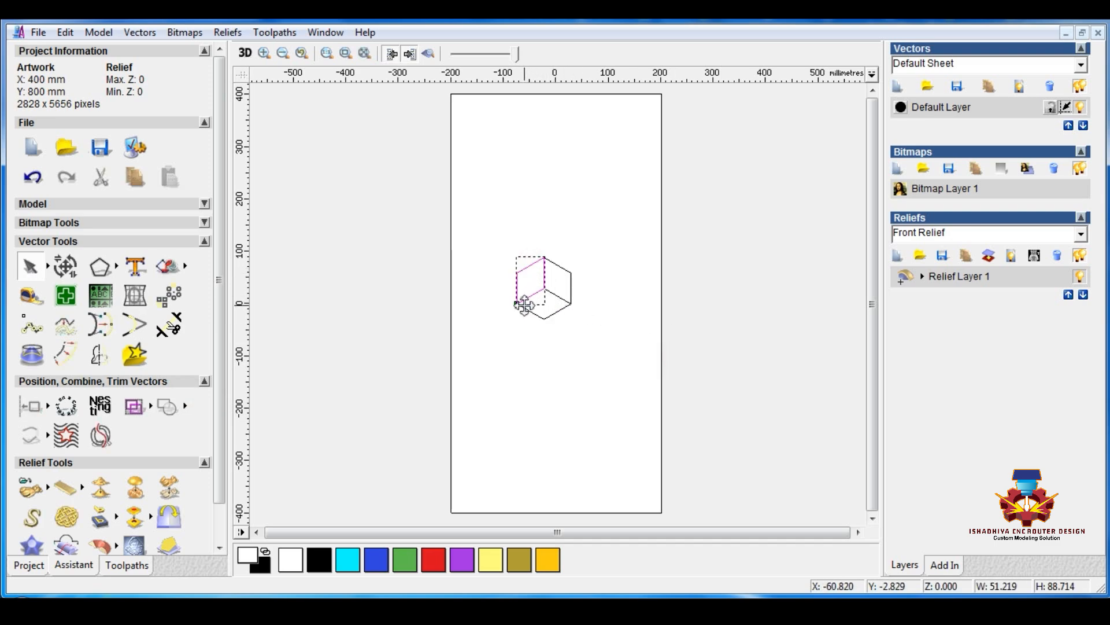
pyautogui.click(557, 310)
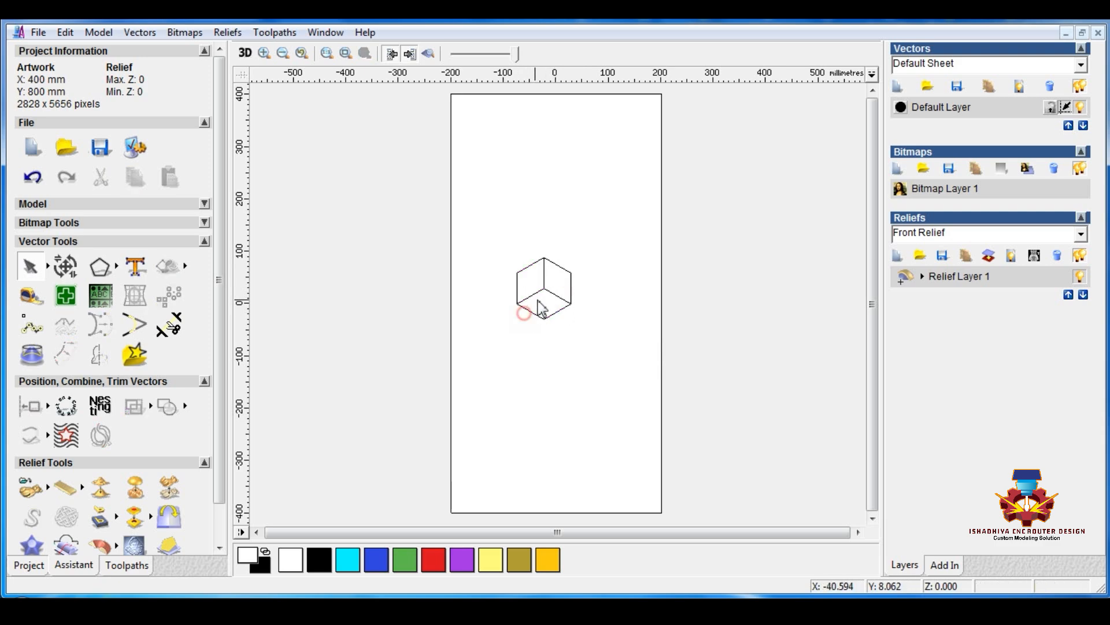
pyautogui.moveTo(543, 288); pyautogui.dragTo(519, 363)
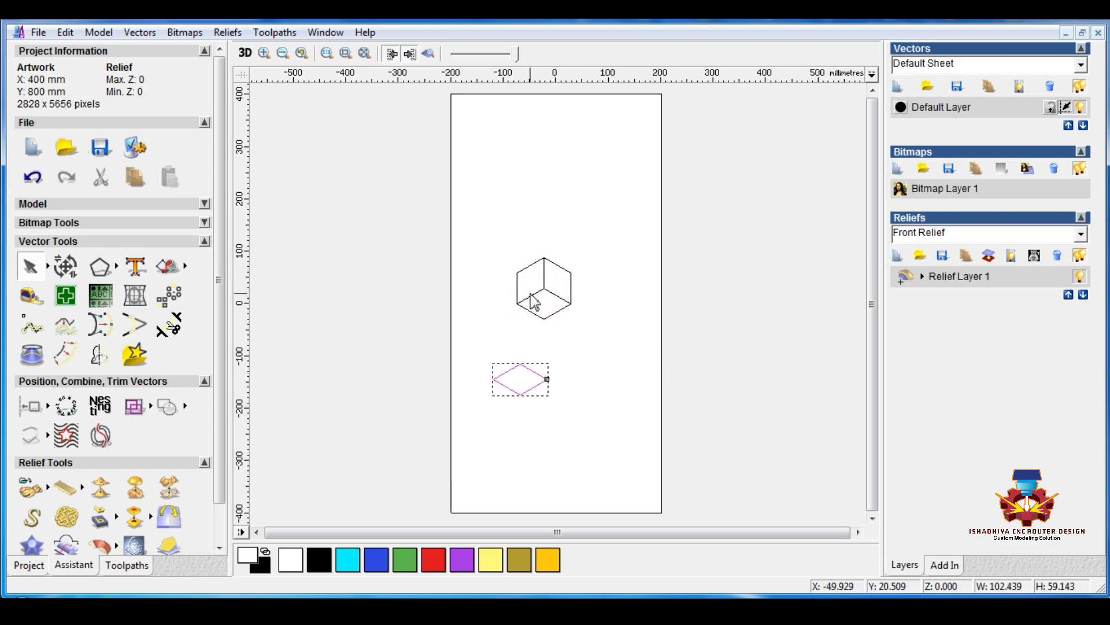
pyautogui.click(531, 296)
pyautogui.click(576, 324)
pyautogui.click(552, 314)
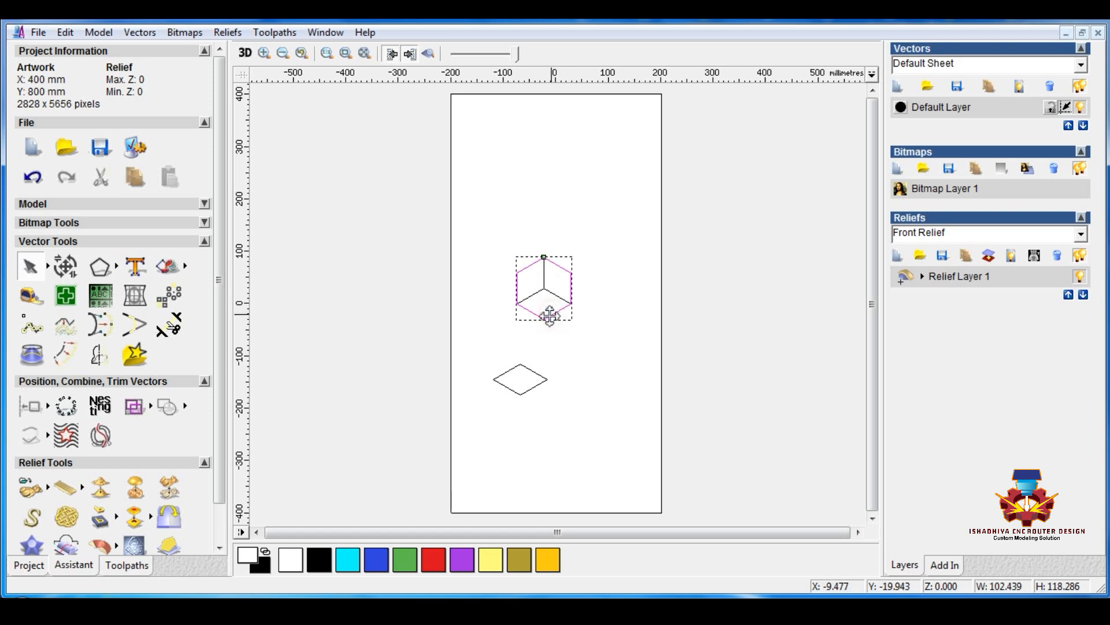
pyautogui.press('Delete')
pyautogui.click(522, 366)
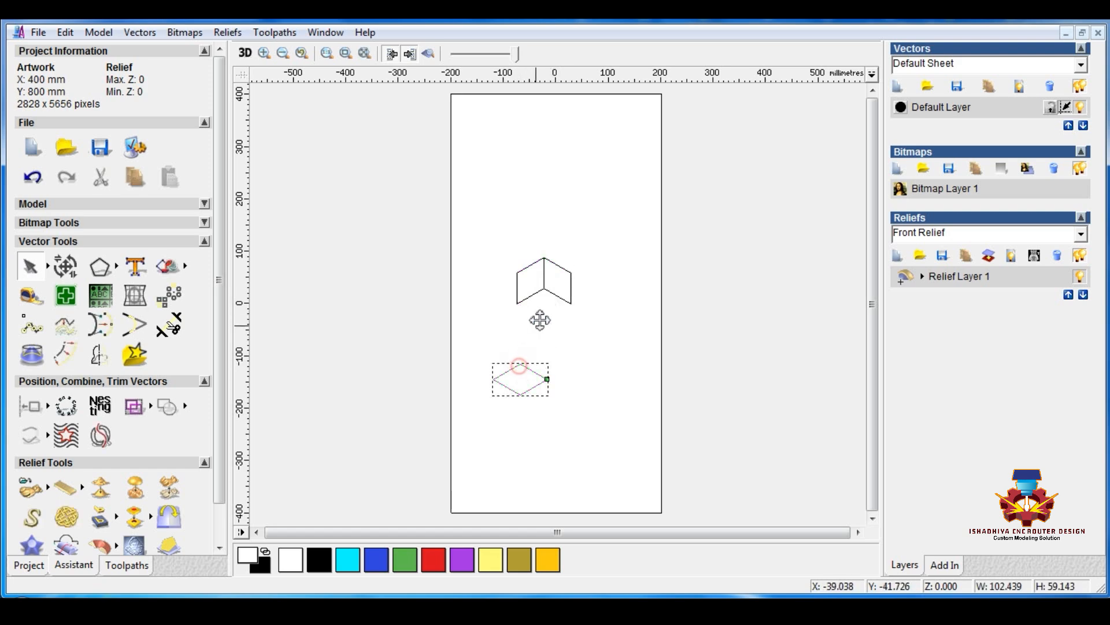
pyautogui.moveTo(546, 291); pyautogui.dragTo(538, 315)
# Copy the cube side by side to form a continuous horizontal row of six cubes
pyautogui.moveTo(502, 252); pyautogui.dragTo(616, 364)
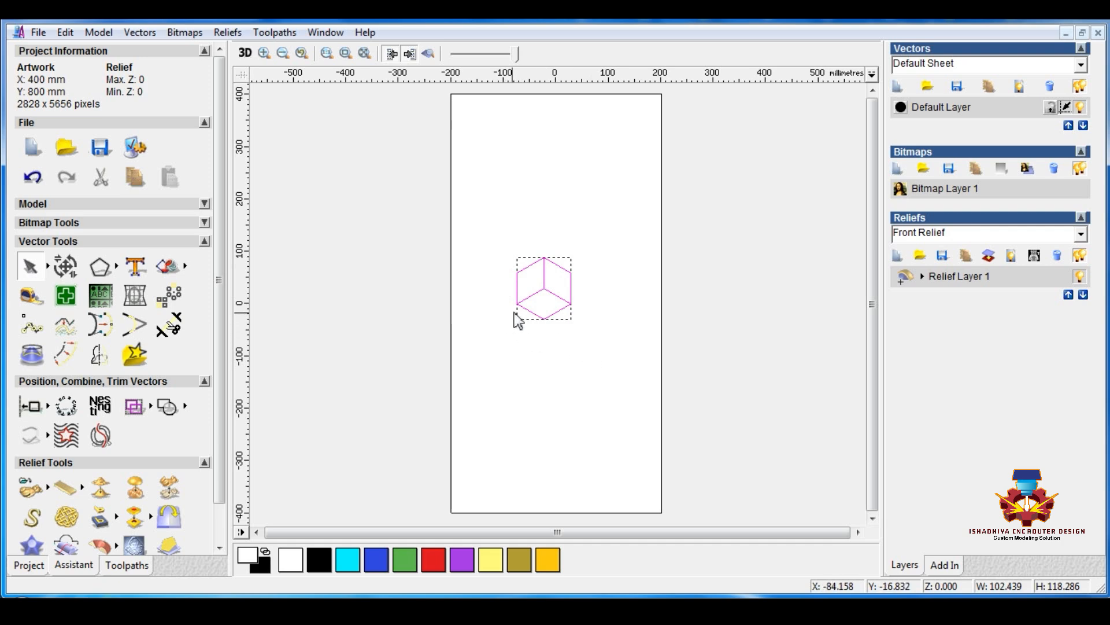
pyautogui.keyDown('ctrl'); pyautogui.moveTo(519, 306); pyautogui.dragTo(622, 308); pyautogui.keyUp('ctrl')
pyautogui.moveTo(511, 239); pyautogui.dragTo(756, 366)
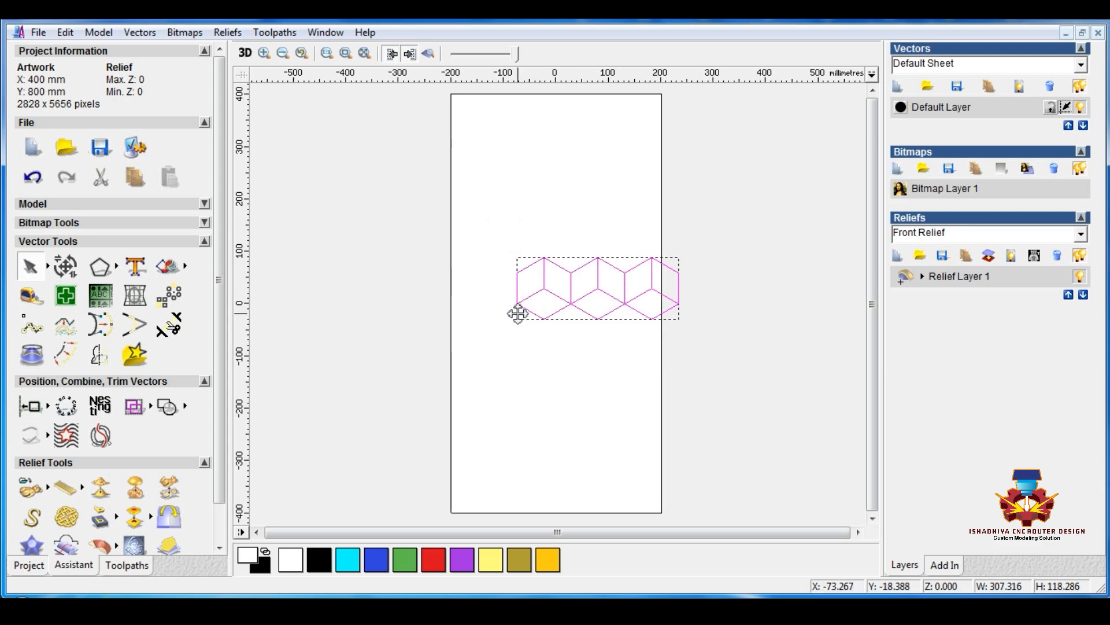
pyautogui.keyDown('ctrl'); pyautogui.moveTo(517, 303); pyautogui.dragTo(679, 303); pyautogui.keyUp('ctrl')
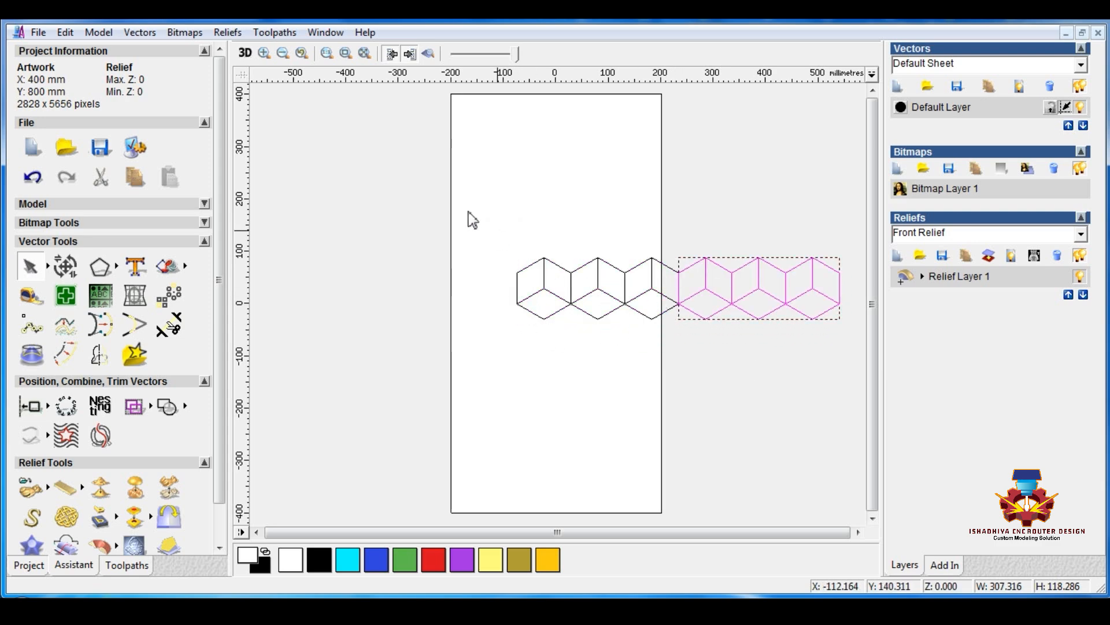
# Resize the whole row of cubes to a width of 400 mm with width and height linked
pyautogui.moveTo(468, 210); pyautogui.dragTo(859, 367)
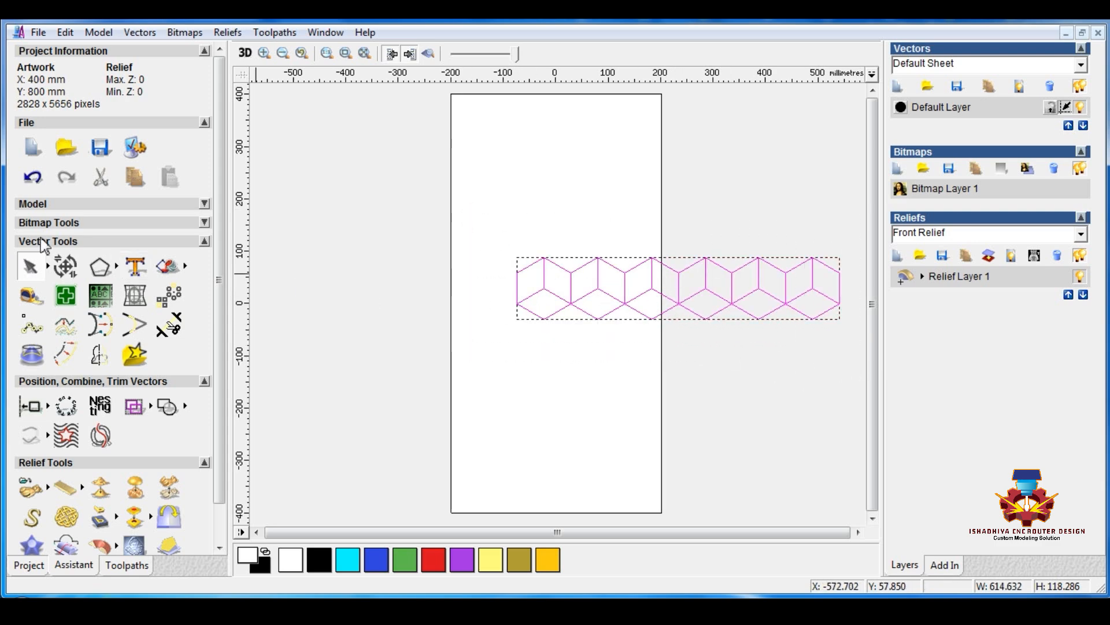
pyautogui.click(65, 266)
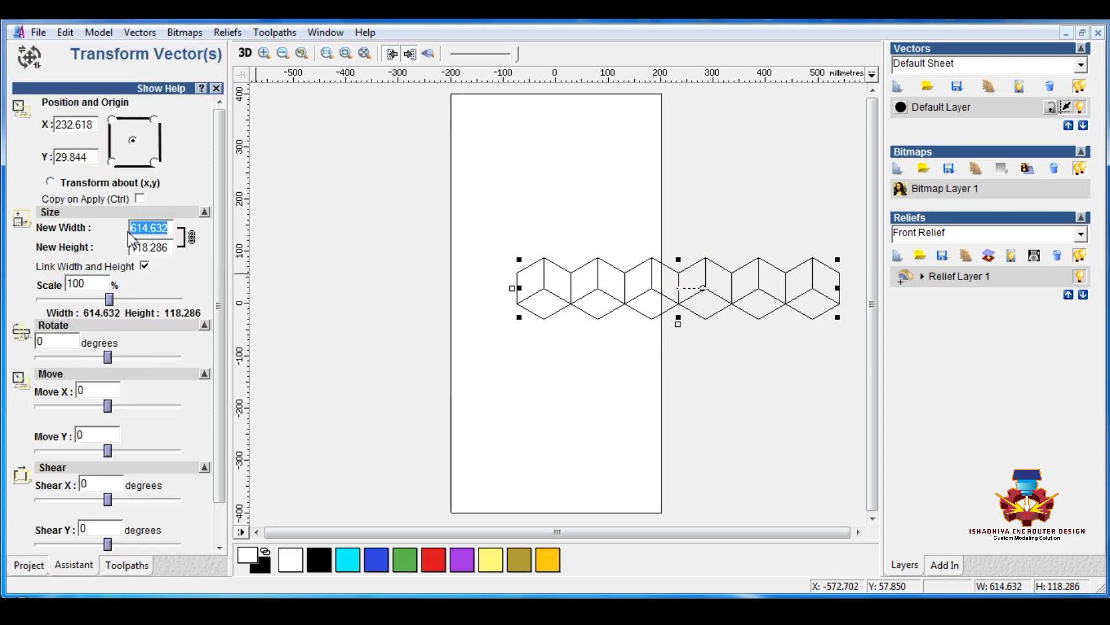
pyautogui.write('400')
pyautogui.scroll(-2, 164, 369)
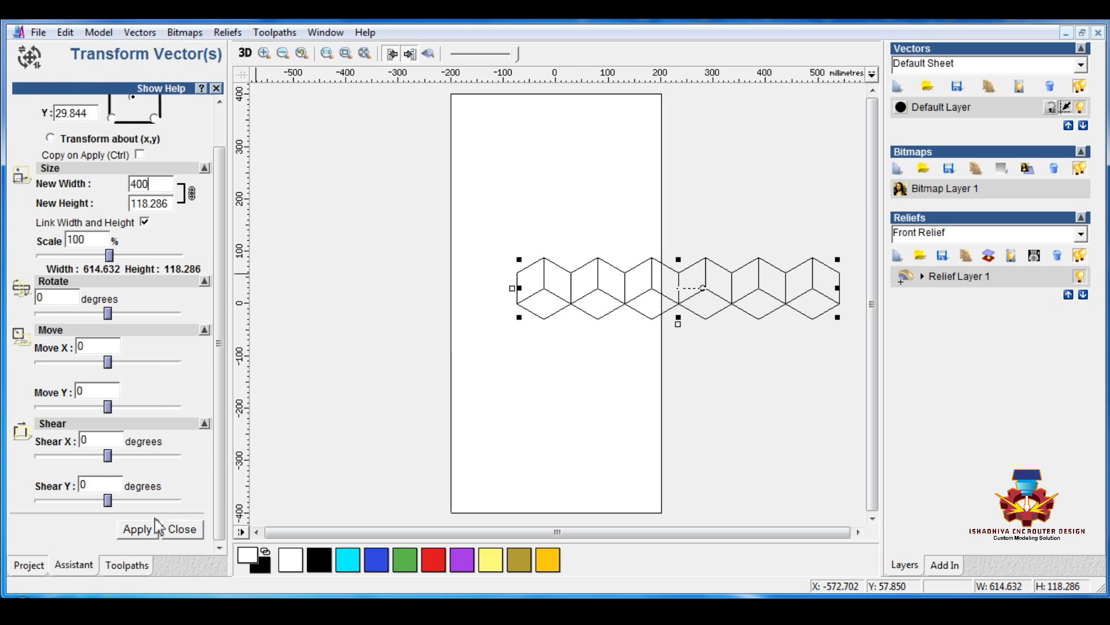
pyautogui.click(137, 531)
pyautogui.click(182, 530)
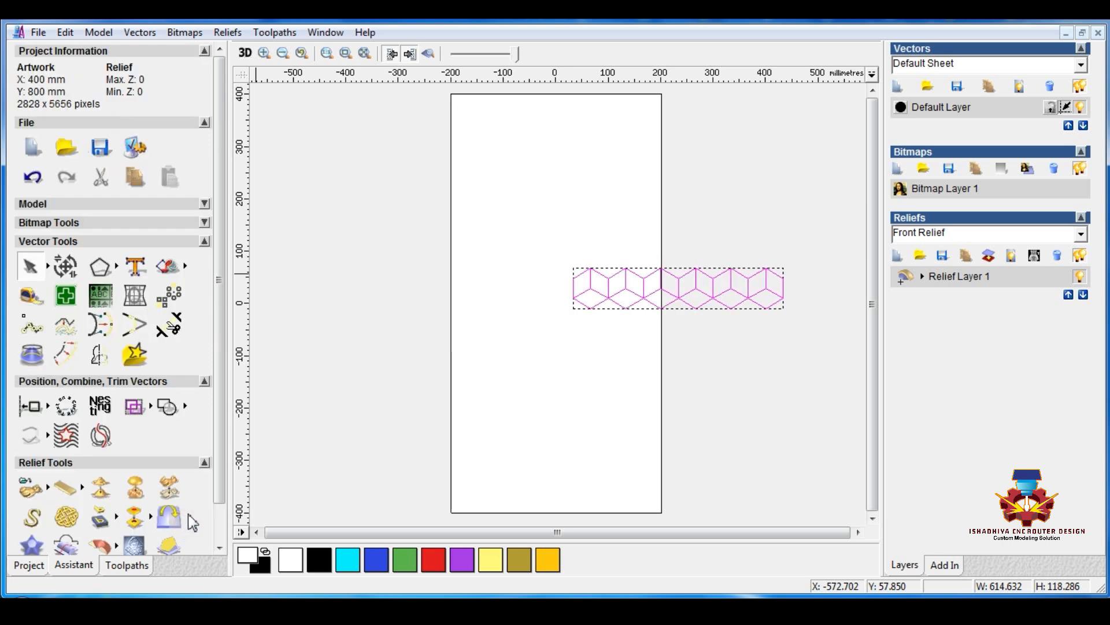
# Centre the resized row of cubes on the sheet and deselect it
pyautogui.click(48, 406)
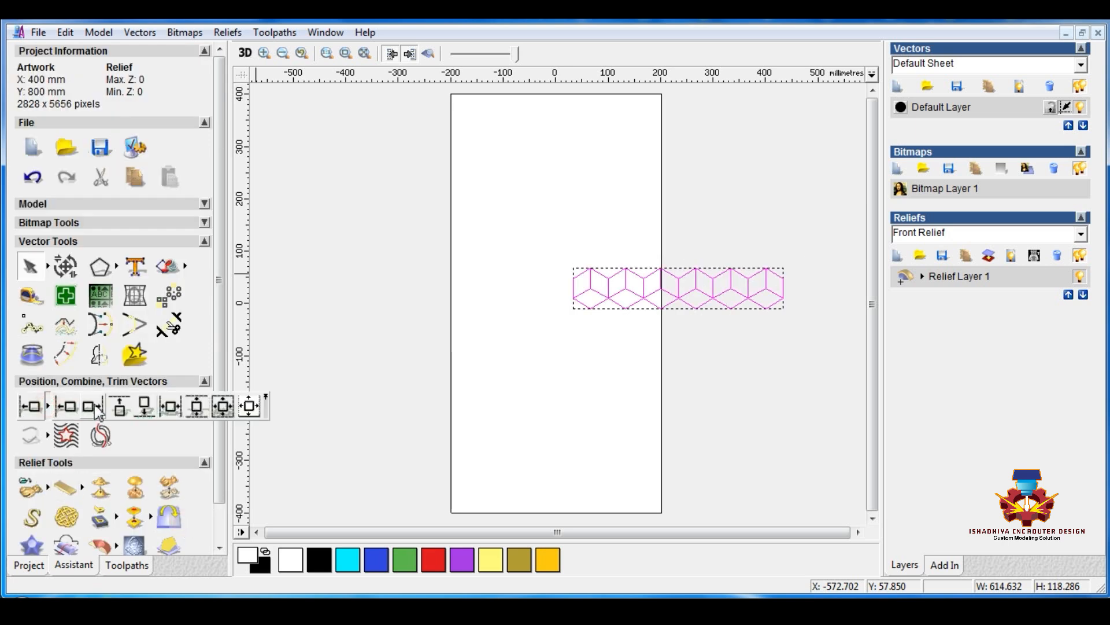
pyautogui.click(247, 407)
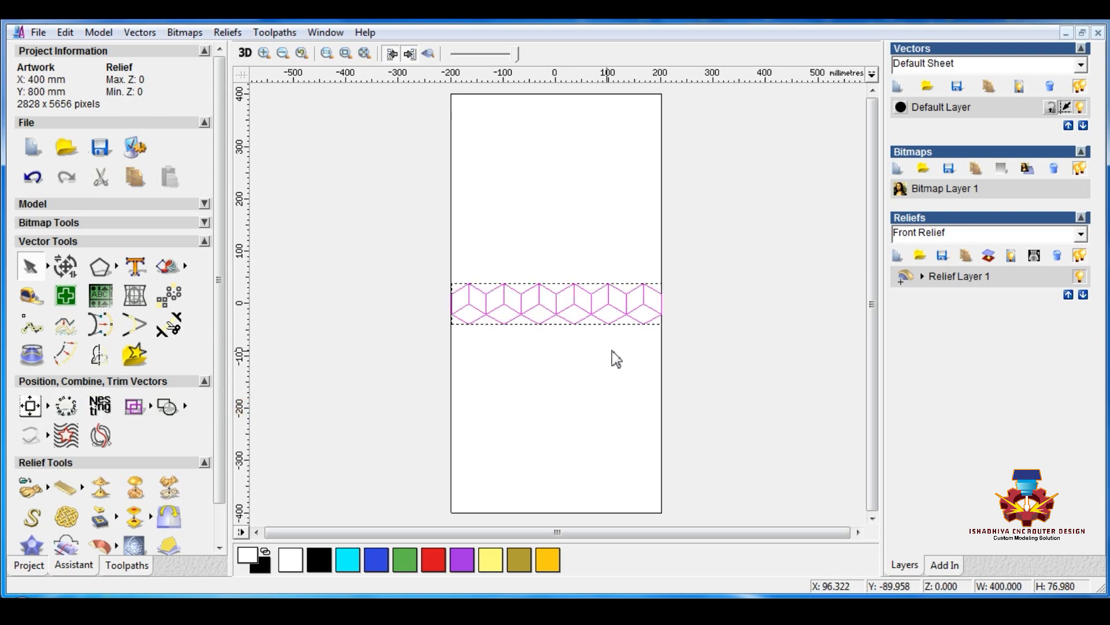
pyautogui.click(627, 354)
# Copy cubes from the row to build an interlocking second row of seven cubes above it, offset by half a cube
pyautogui.moveTo(418, 262); pyautogui.dragTo(626, 293)
pyautogui.moveTo(379, 228); pyautogui.dragTo(658, 288)
pyautogui.click(494, 371)
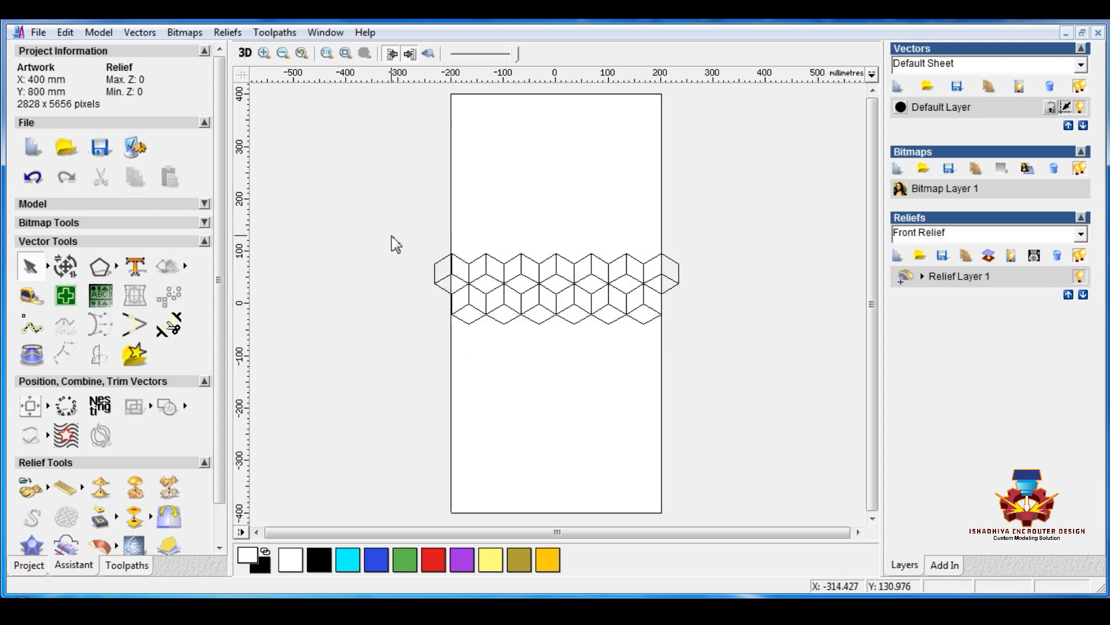
# Draw a vertical guide polyline from the first cube's bottom corner to the upper row's top notch and move it beside the sheet
pyautogui.click(115, 263)
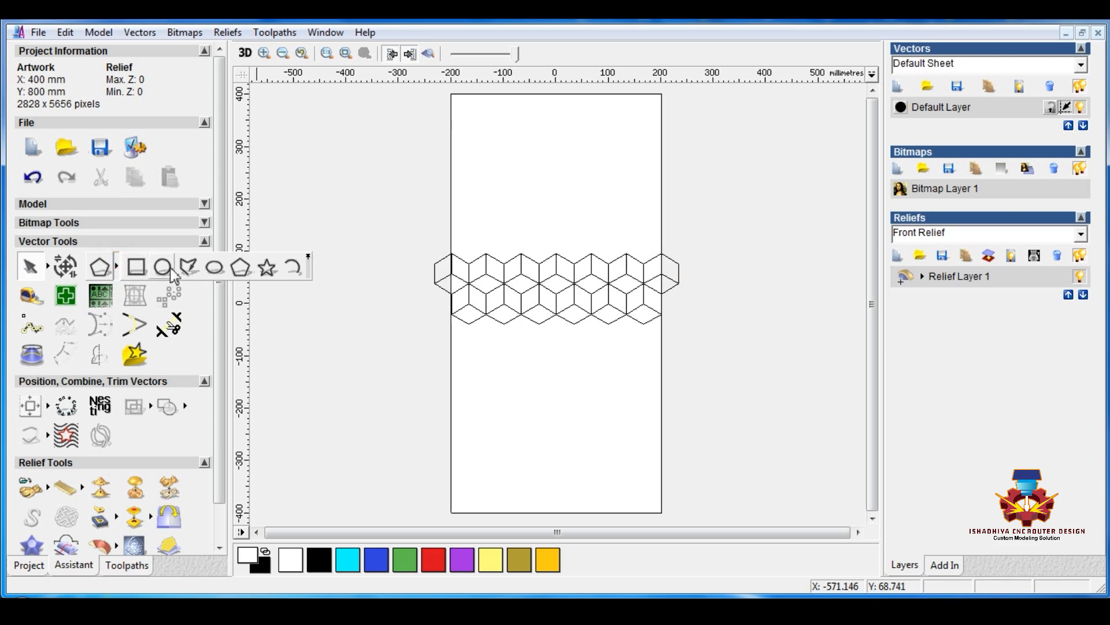
pyautogui.click(191, 267)
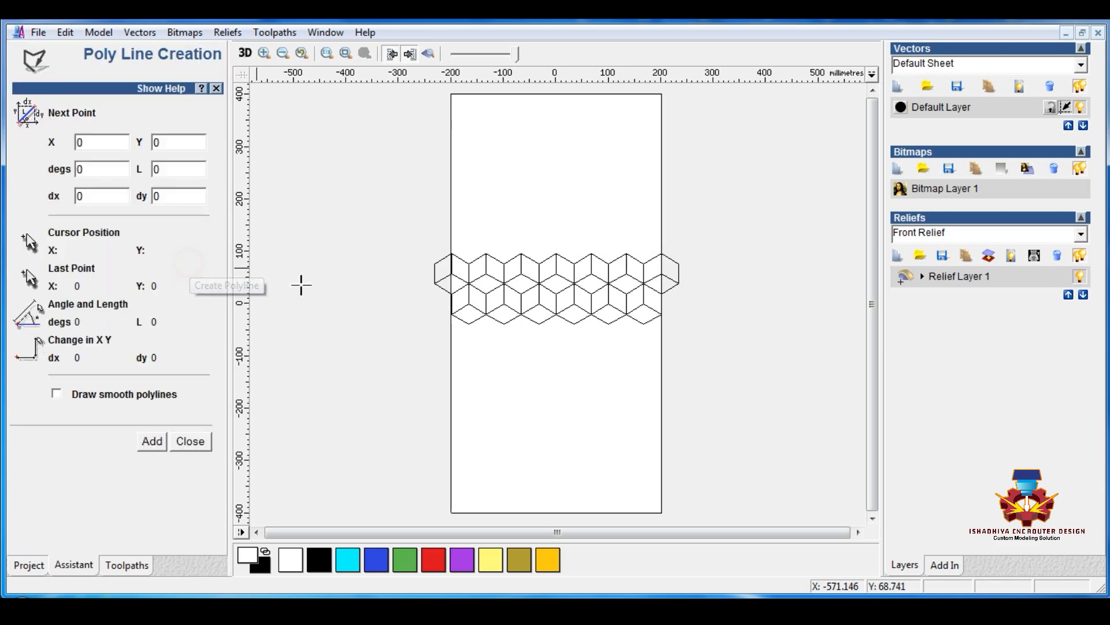
pyautogui.click(468, 322)
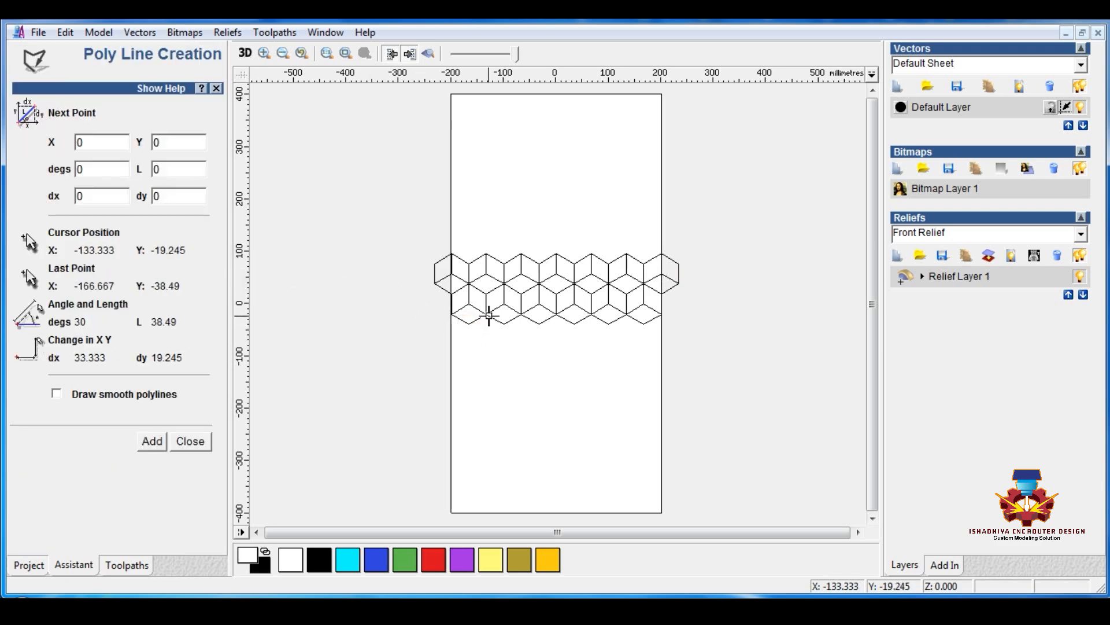
pyautogui.click(472, 264)
pyautogui.press('Escape')
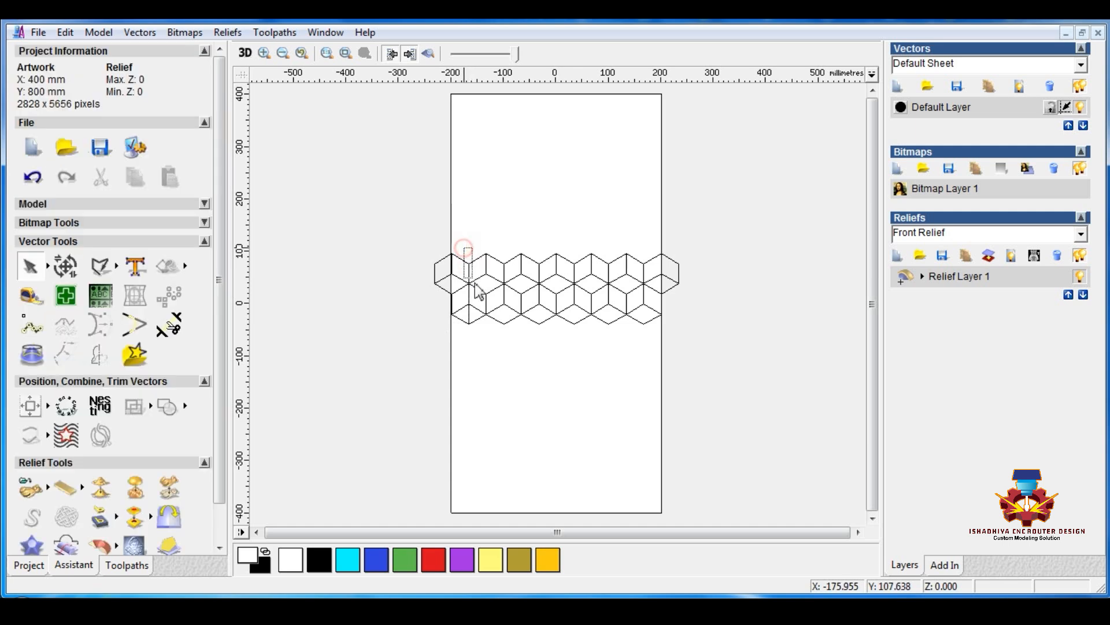
pyautogui.moveTo(478, 329); pyautogui.dragTo(400, 412)
# Move both interlocking cube rows down to the sheet's bottom edge, with the first cube's lower side corner on the sheet corner
pyautogui.moveTo(423, 239); pyautogui.dragTo(706, 359)
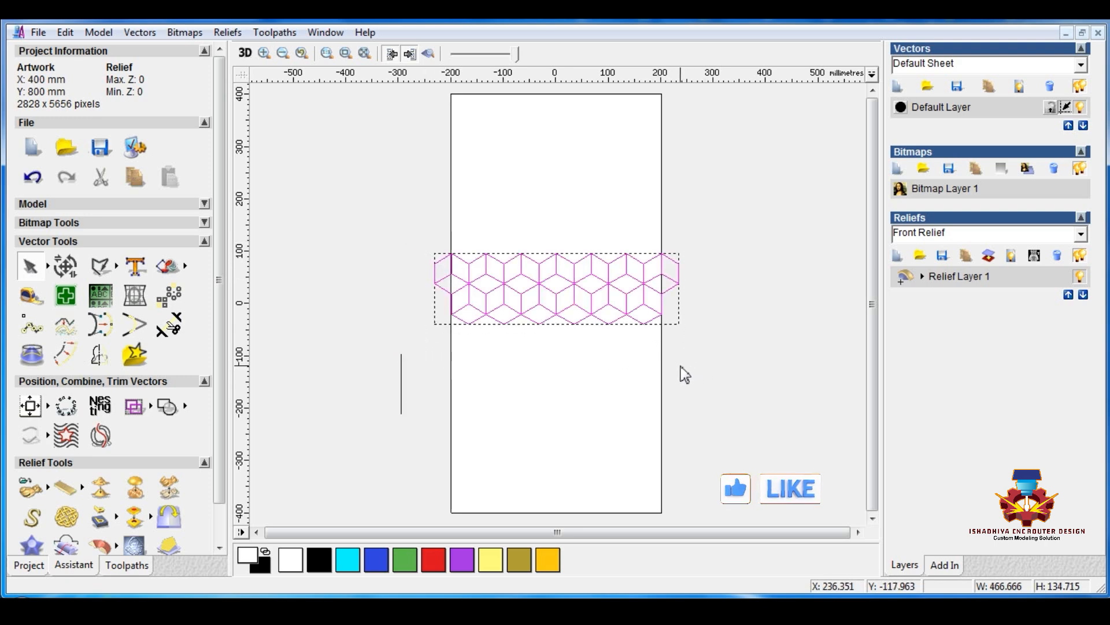
pyautogui.scroll(-2, 665, 374)
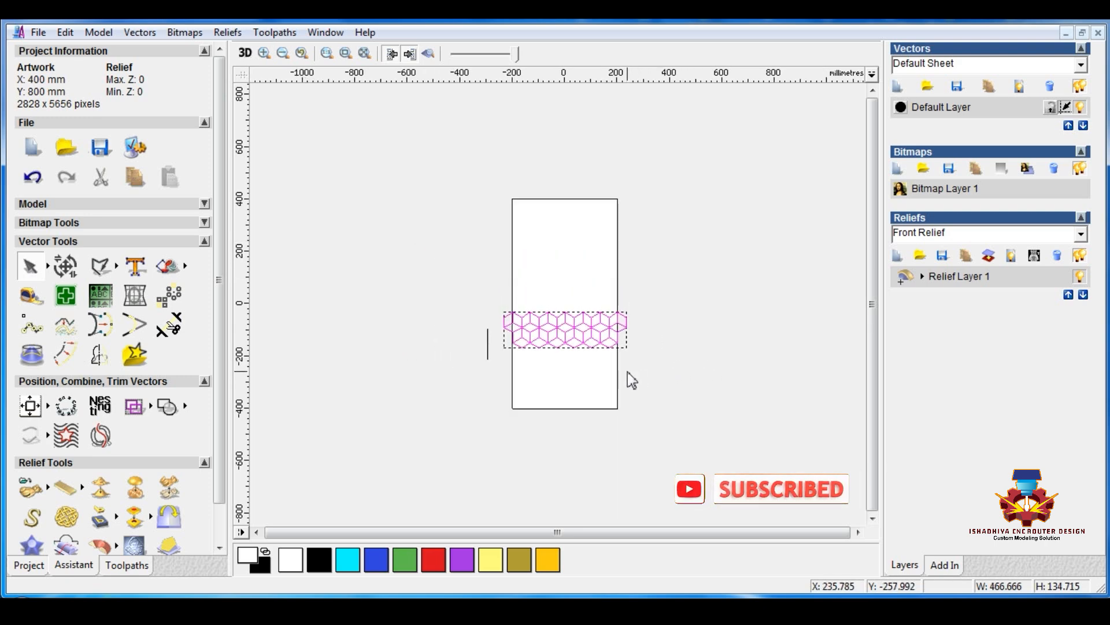
pyautogui.press('Down')
pyautogui.press('Down')
pyautogui.press('Down')
pyautogui.press('Down')
pyautogui.press('Down')
pyautogui.press('Down')
pyautogui.press('Down')
pyautogui.press('Down')
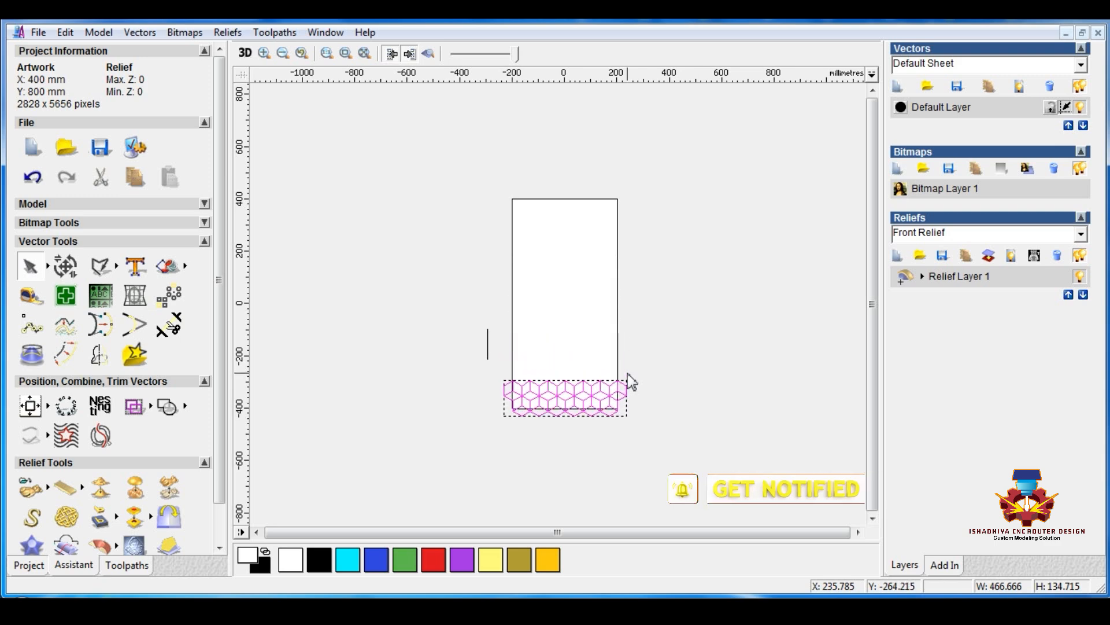
pyautogui.scroll(3, 552, 432)
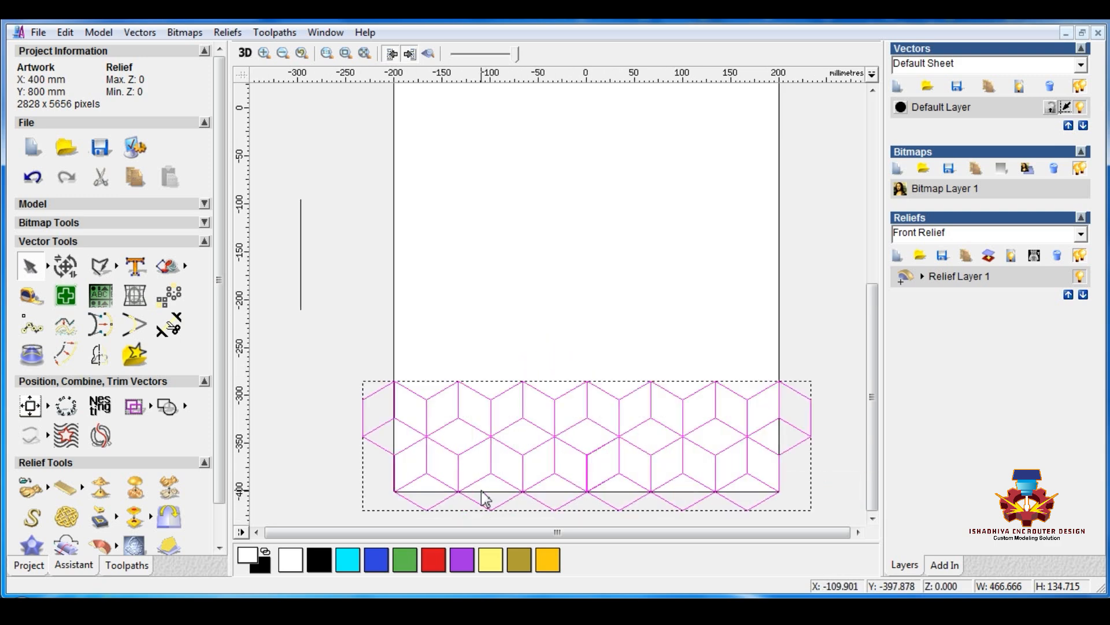
pyautogui.scroll(3, 439, 488)
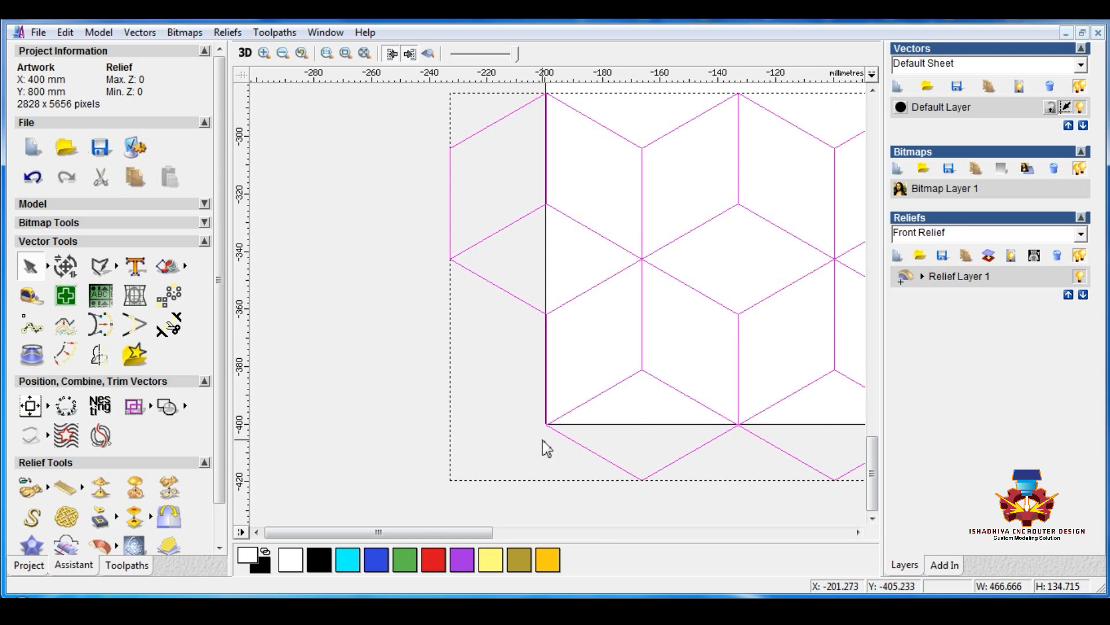
pyautogui.scroll(3, 563, 367)
pyautogui.scroll(-5, 573, 317)
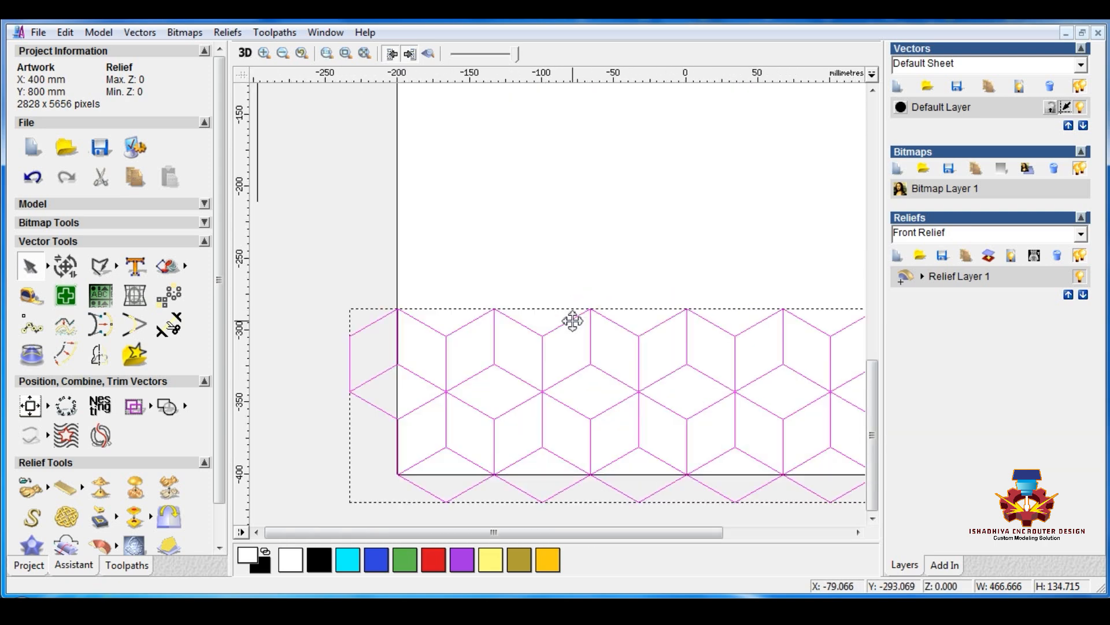
pyautogui.scroll(-4, 572, 321)
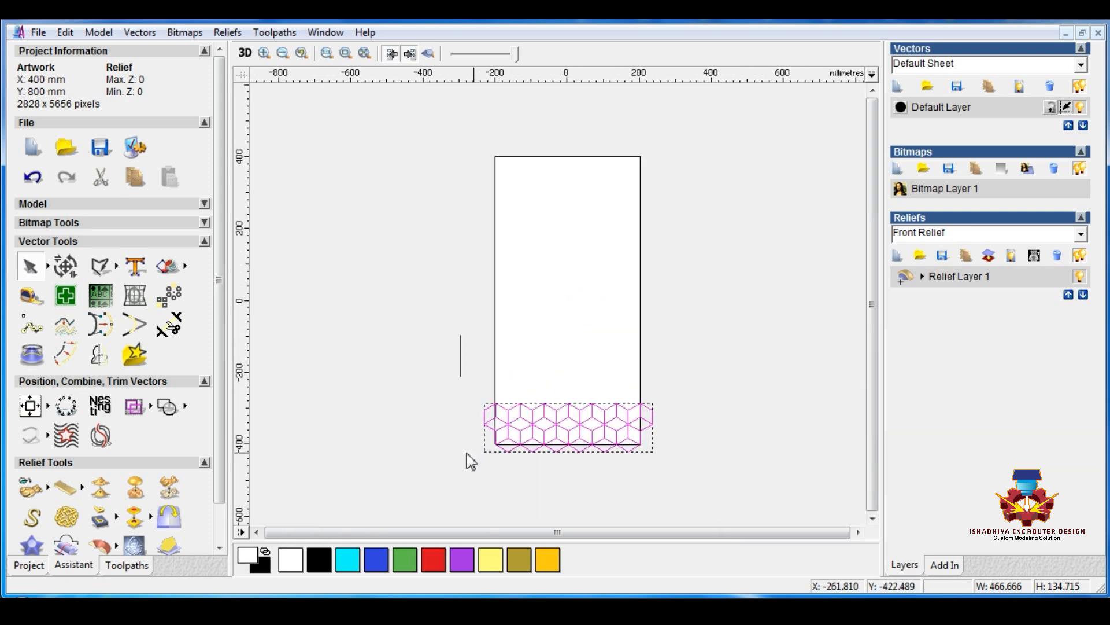
# Block-copy the vertical guide line with a Y offset of 115.470 mm, matching its length, in 1 column and 10 rows
pyautogui.moveTo(438, 320); pyautogui.dragTo(472, 386)
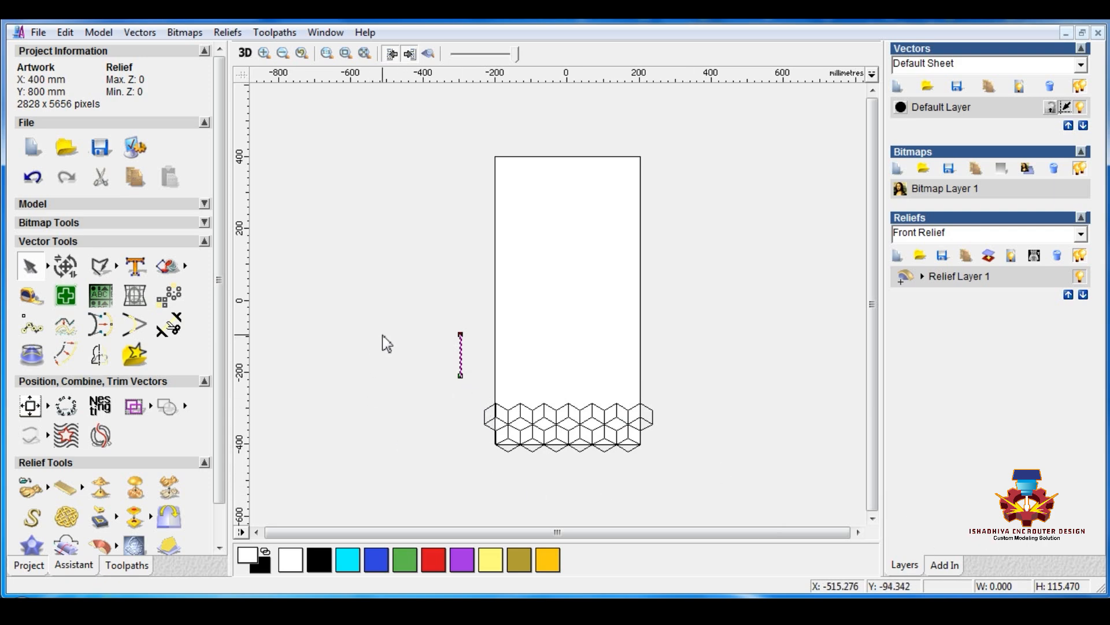
pyautogui.click(433, 315)
pyautogui.moveTo(433, 316); pyautogui.dragTo(479, 413)
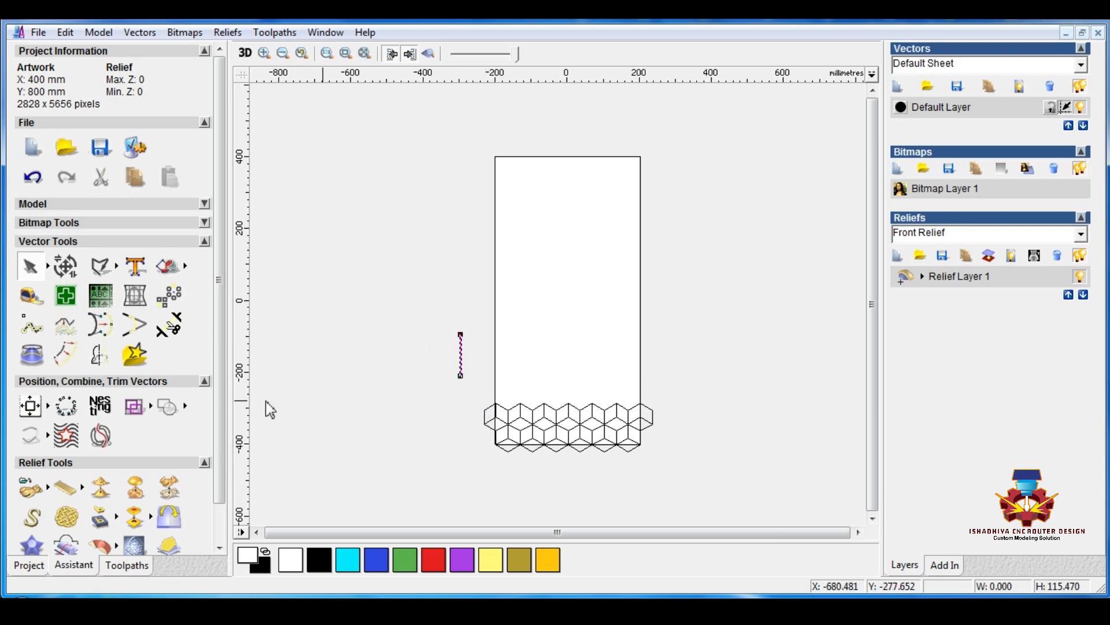
pyautogui.click(174, 296)
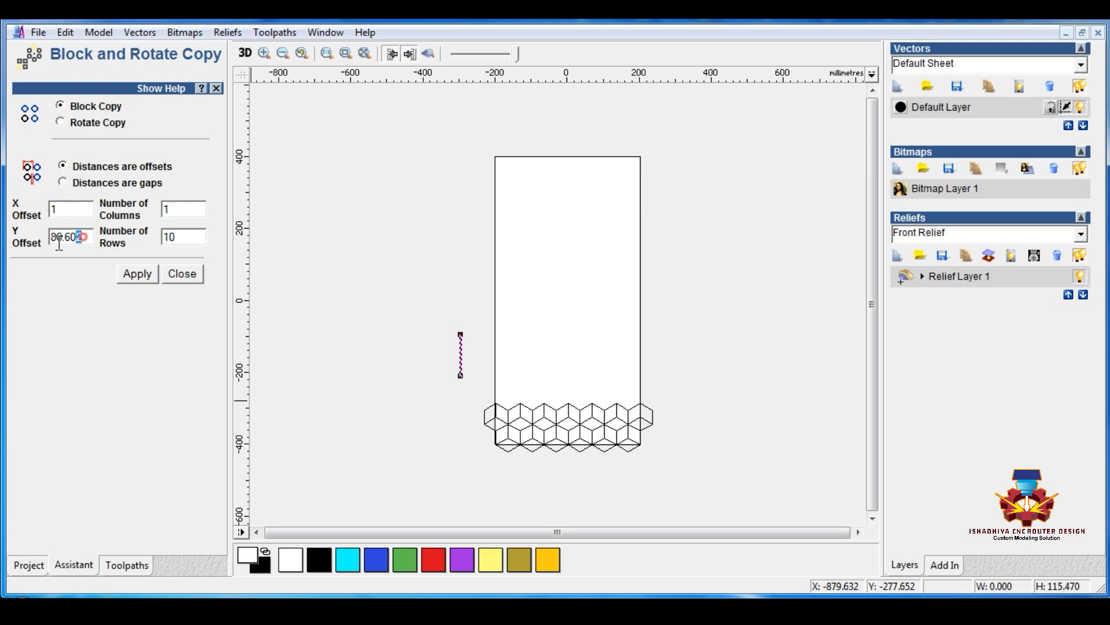
pyautogui.moveTo(59, 243); pyautogui.dragTo(15, 244)
pyautogui.write('115.470')
pyautogui.click(137, 273)
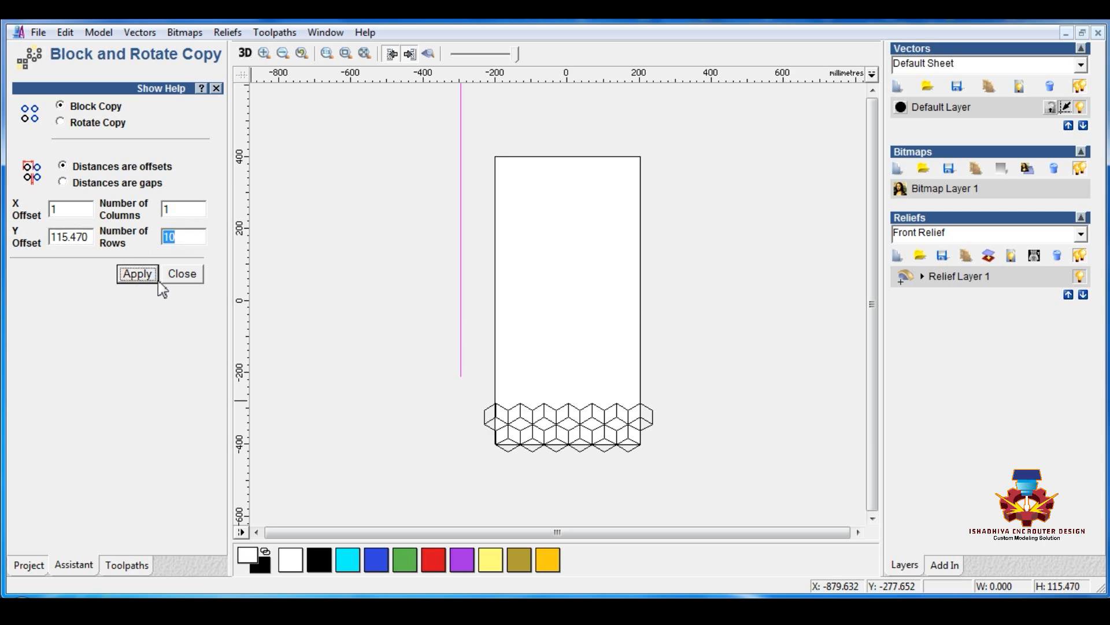
# Block-copy the two cube rows up the sheet with the same 115.470 mm Y offset, 1 column and 10 rows
pyautogui.click(359, 312)
pyautogui.moveTo(475, 400); pyautogui.dragTo(711, 486)
pyautogui.click(137, 274)
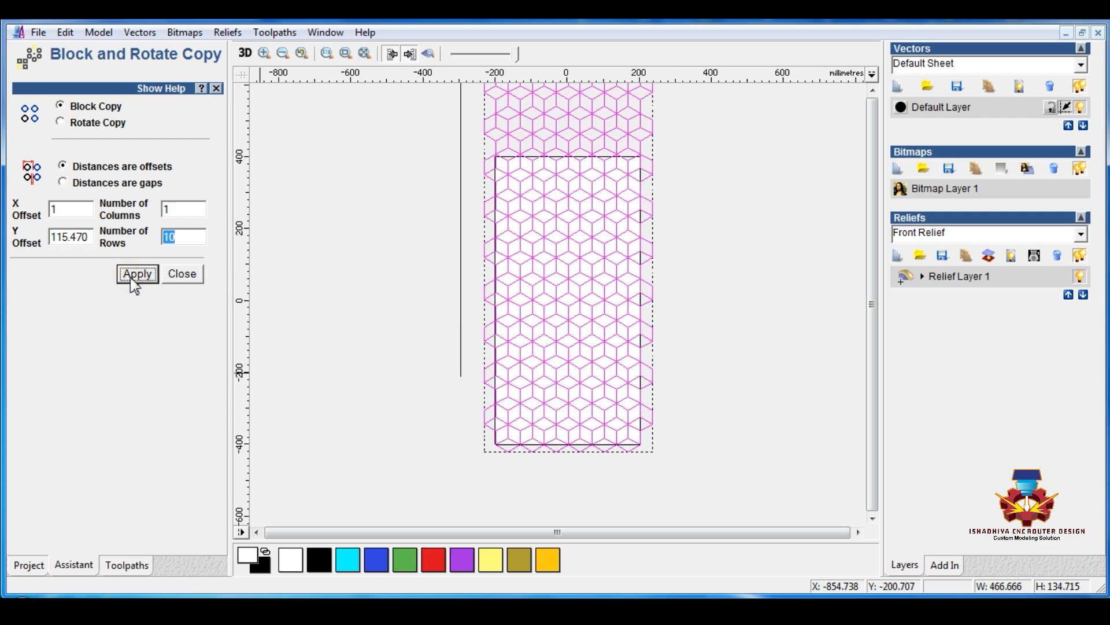
pyautogui.click(182, 273)
pyautogui.click(354, 372)
# Delete the copied guide lines beside the sheet and the surplus cube rows above its top edge
pyautogui.scroll(-2, 367, 376)
pyautogui.moveTo(451, 155); pyautogui.dragTo(511, 403)
pyautogui.press('Delete')
pyautogui.moveTo(479, 186); pyautogui.dragTo(640, 275)
pyautogui.press('Delete')
pyautogui.scroll(2, 582, 274)
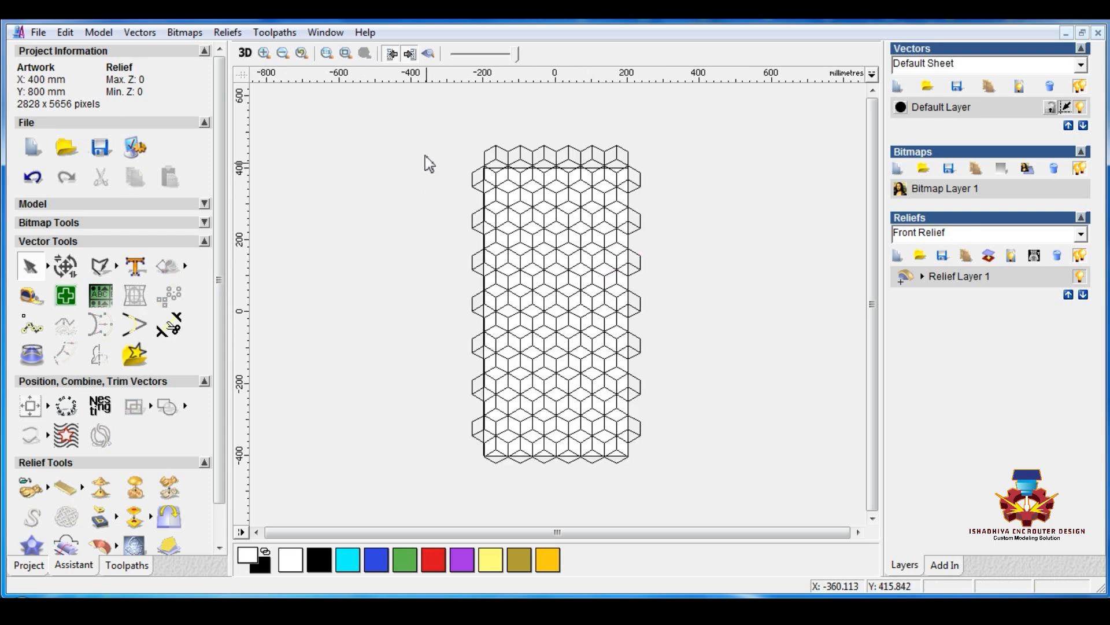
pyautogui.moveTo(418, 120); pyautogui.dragTo(675, 169)
pyautogui.press('Delete')
# Centre the whole cube pattern on the sheet and deselect it
pyautogui.moveTo(428, 145); pyautogui.dragTo(684, 499)
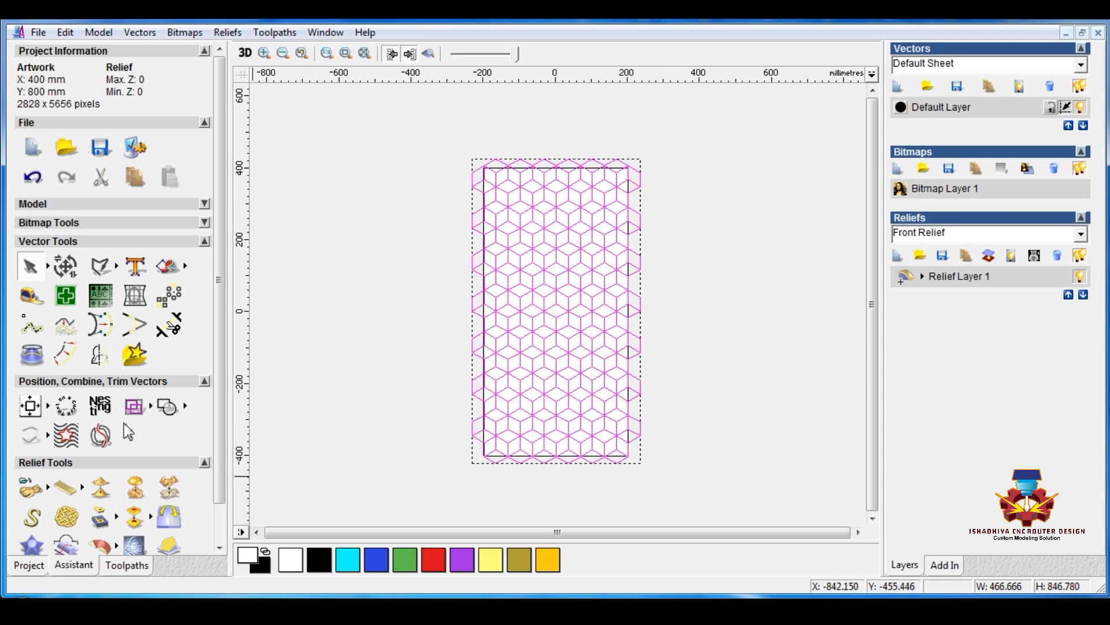
pyautogui.click(29, 407)
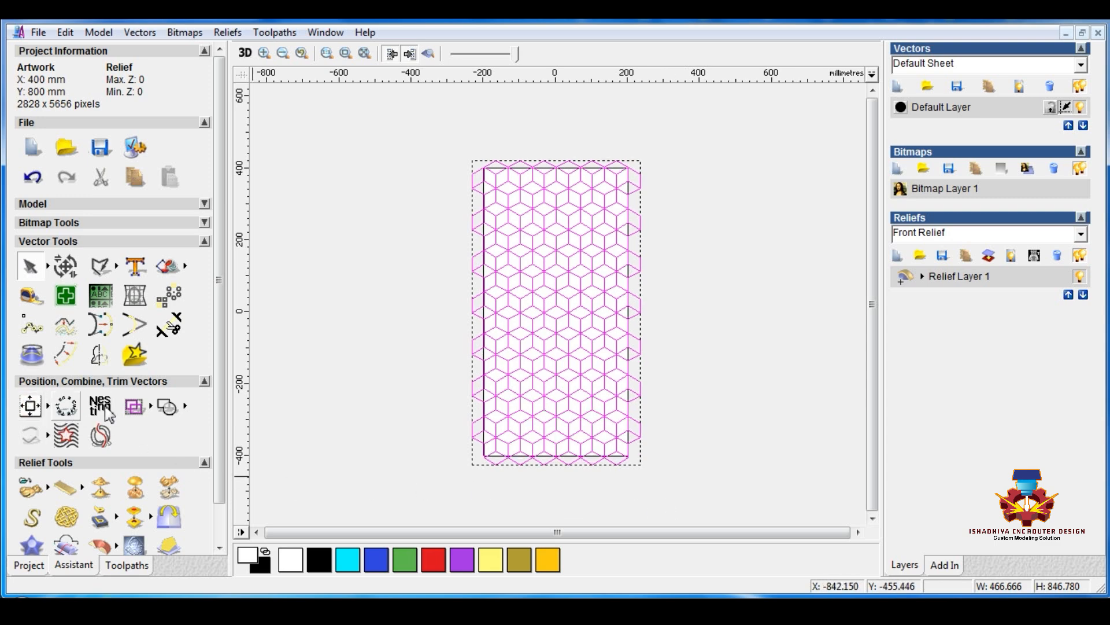
pyautogui.click(396, 337)
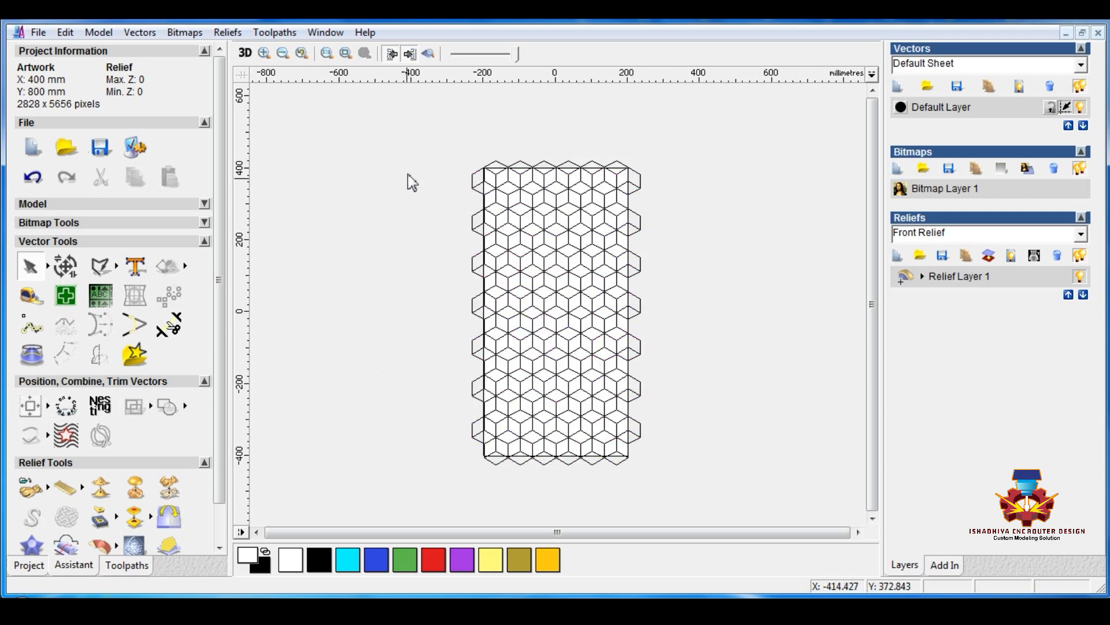
# Delete the cube side faces that lie entirely outside the sheet along both vertical edges
pyautogui.moveTo(415, 119); pyautogui.dragTo(489, 498)
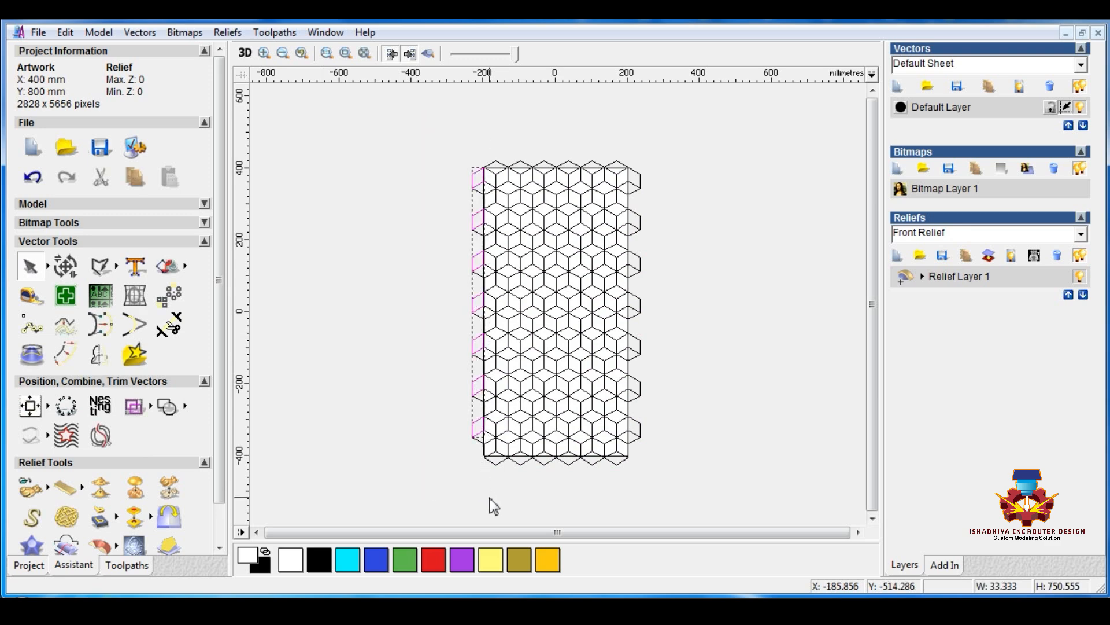
pyautogui.moveTo(669, 123); pyautogui.dragTo(621, 486)
pyautogui.press('Delete')
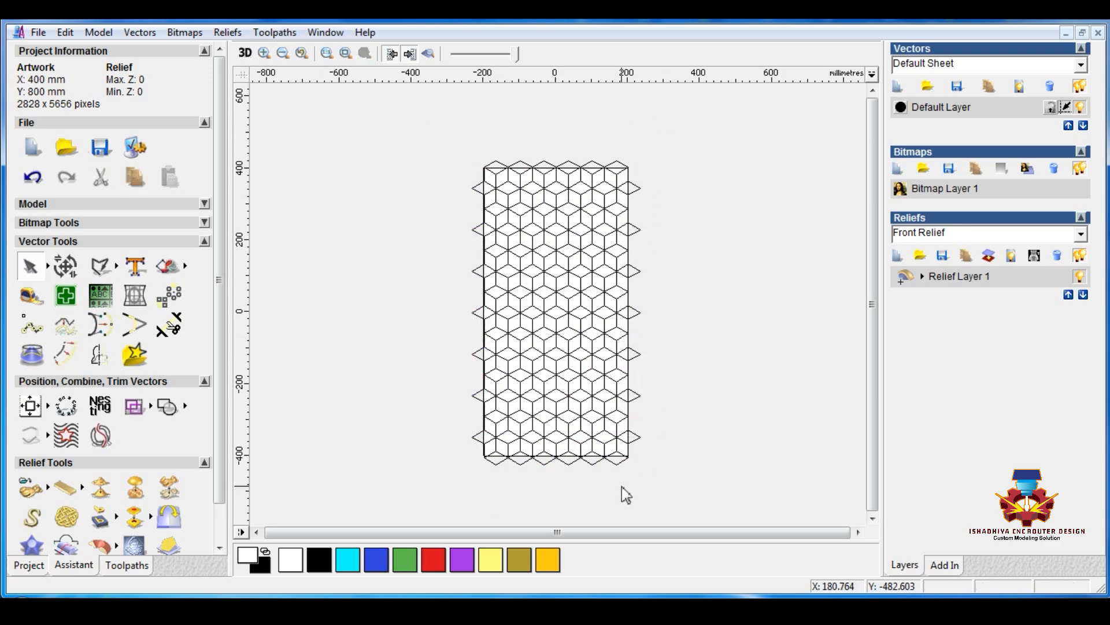
# Select the whole cube pattern, show the 2D and 3D views side by side, and turn the 3D model towards a top view
pyautogui.moveTo(451, 136); pyautogui.dragTo(697, 495)
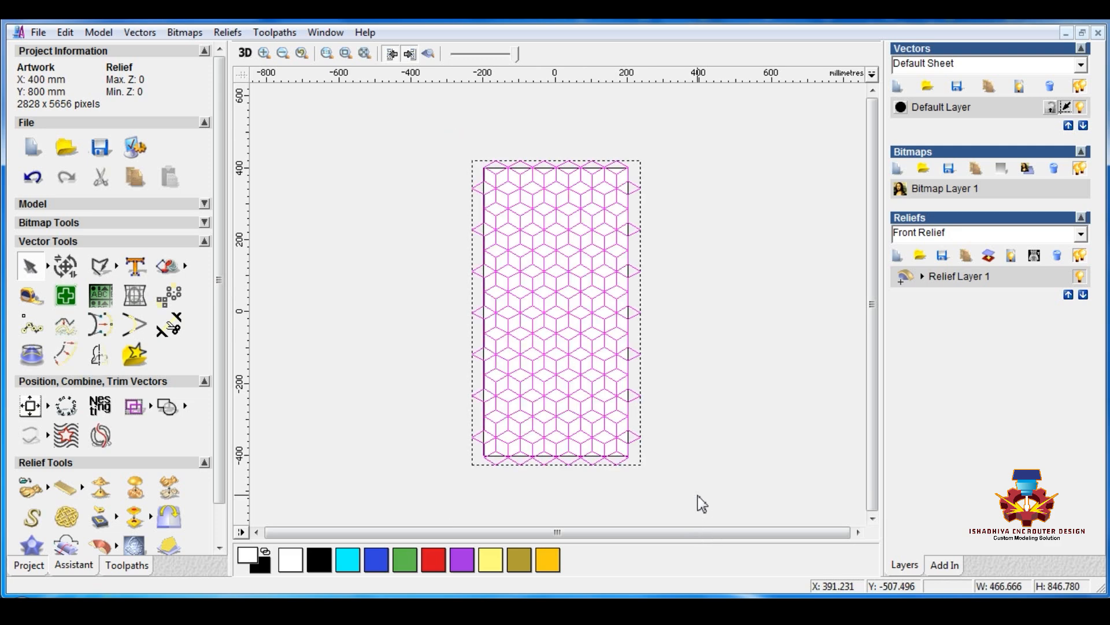
pyautogui.click(324, 32)
pyautogui.click(345, 71)
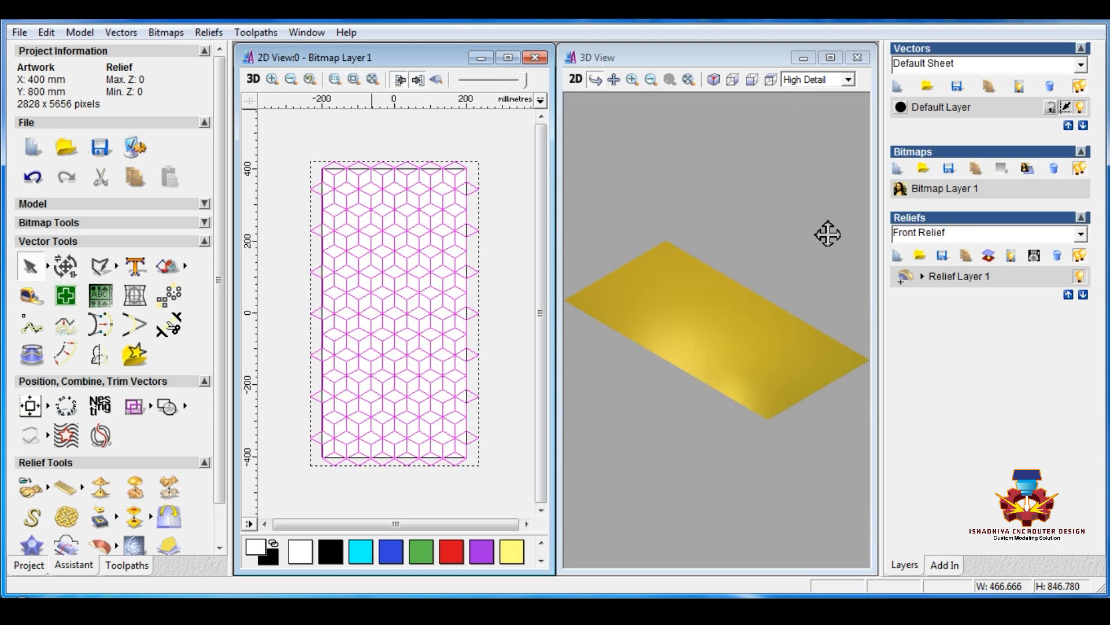
pyautogui.moveTo(780, 393); pyautogui.dragTo(677, 377)
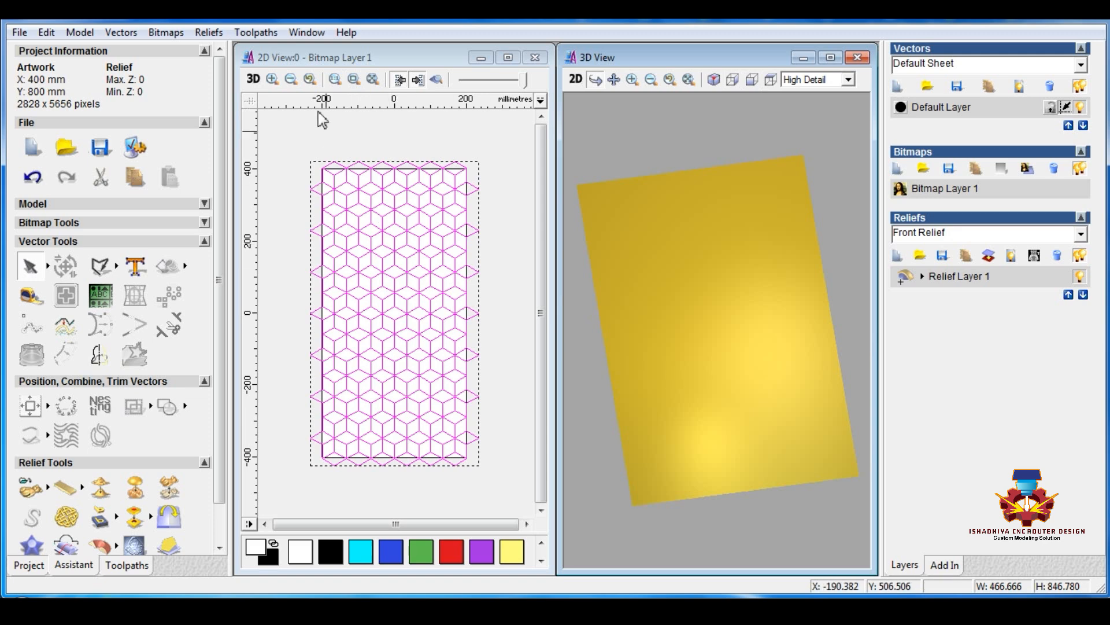
# Subtract a round Shape Editor profile from the relief inside the cube faces, with 45° angle, start height 0 and no height limit
pyautogui.rightClick(335, 167)
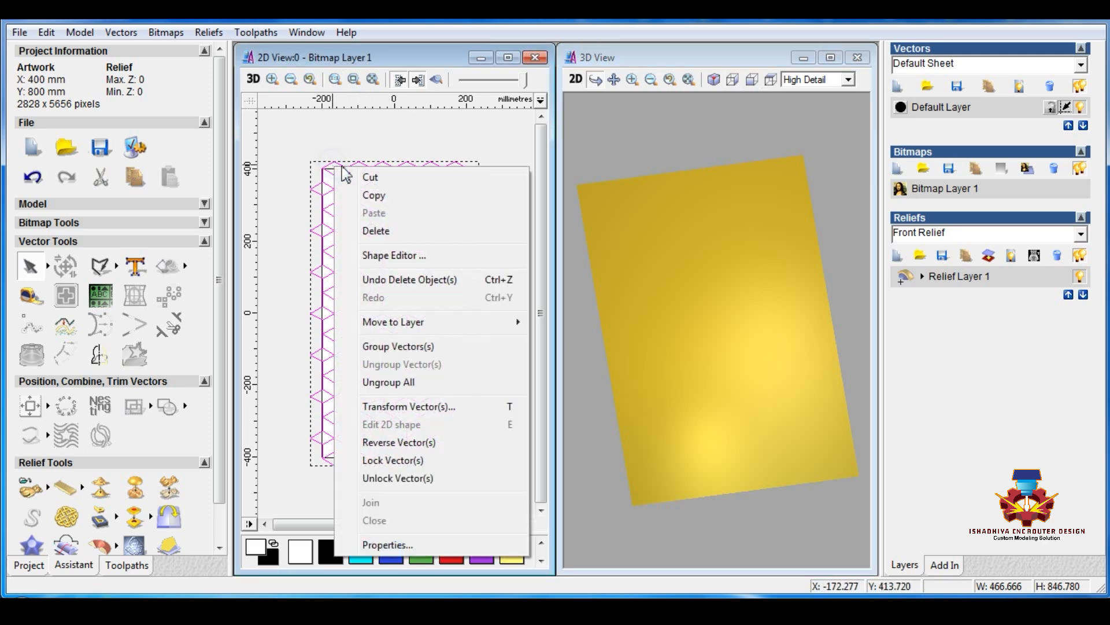
pyautogui.click(406, 255)
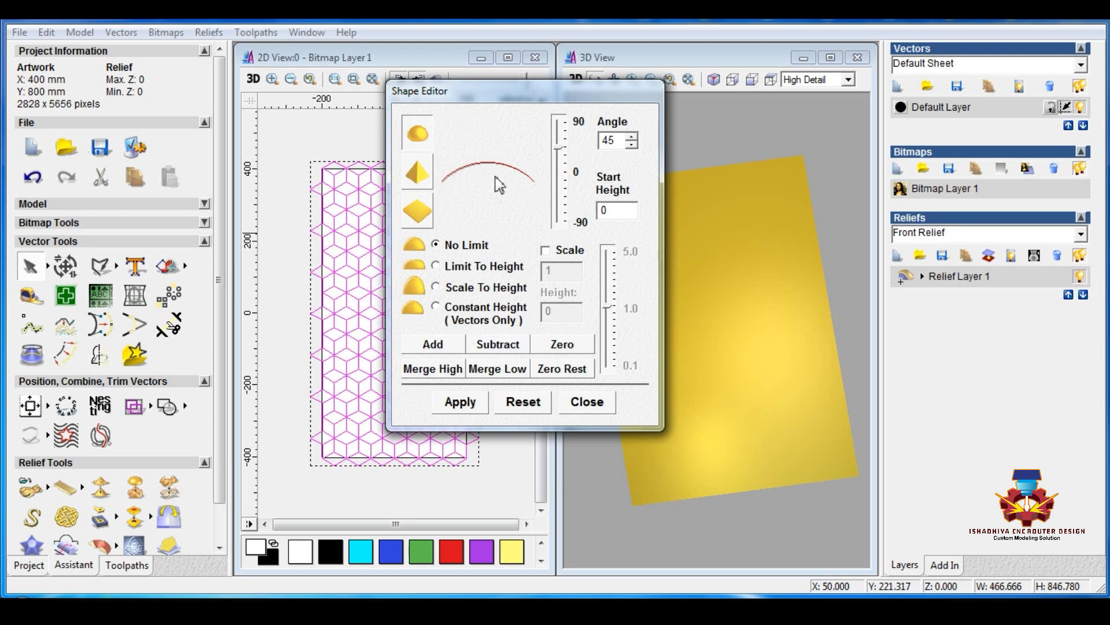
pyautogui.click(495, 346)
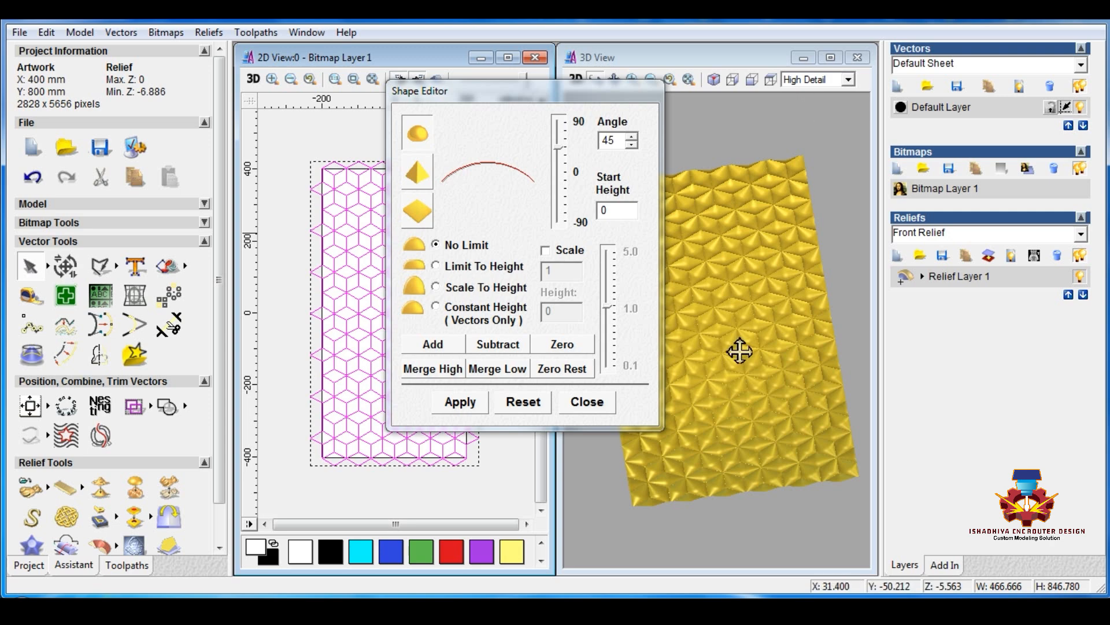
pyautogui.click(587, 401)
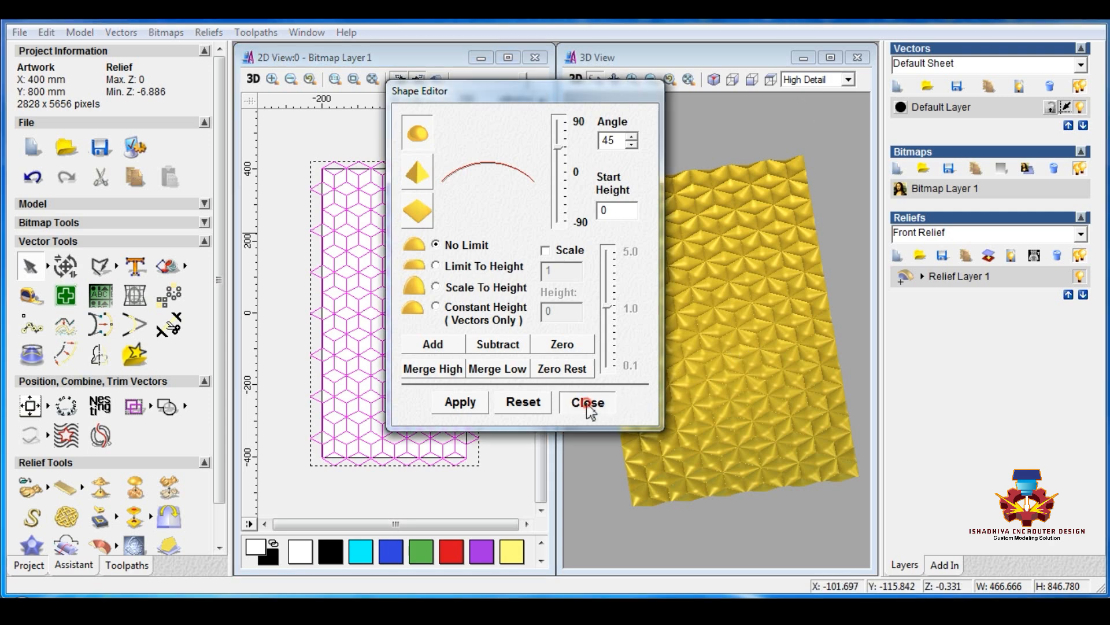
# Preview the relief in the 2D view, deselect the vectors, and inspect the relief in a maximised 3D view
pyautogui.click(436, 79)
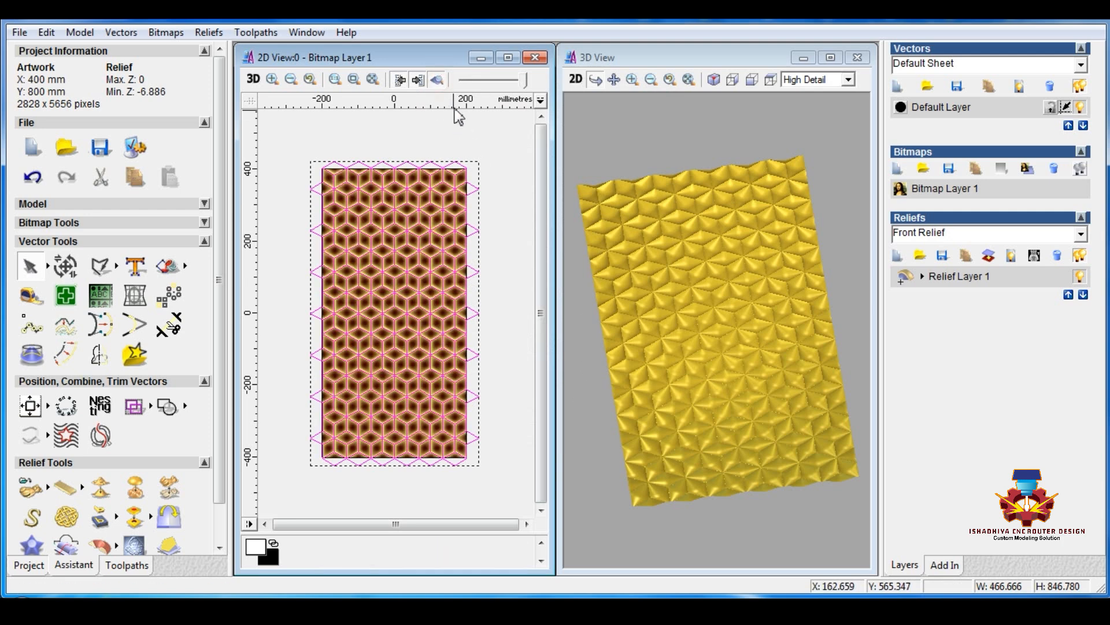
pyautogui.click(479, 128)
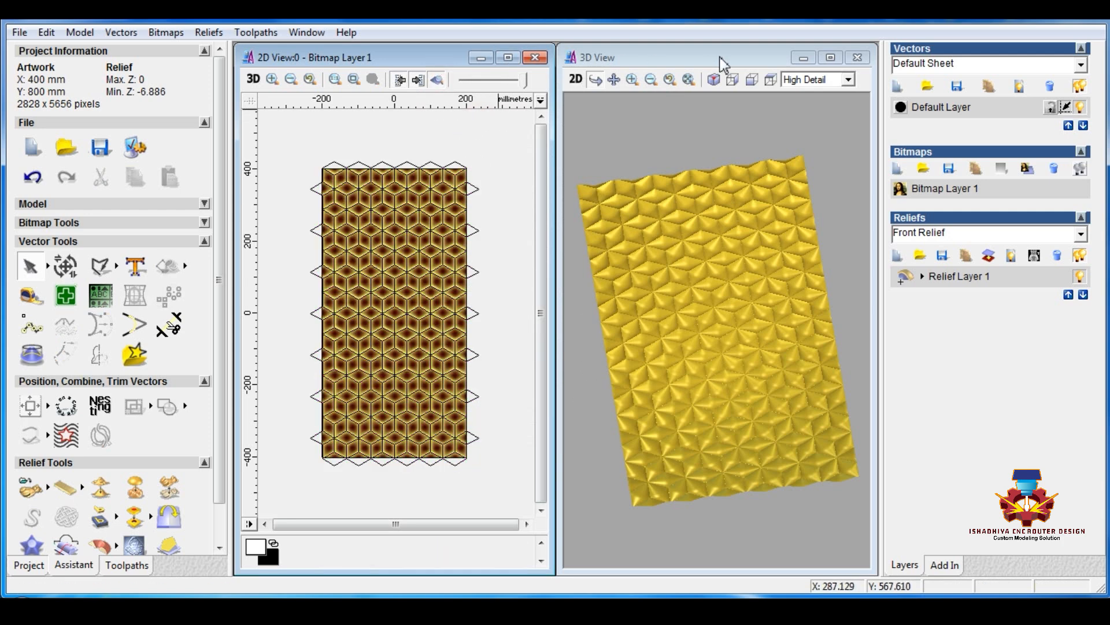
pyautogui.click(831, 57)
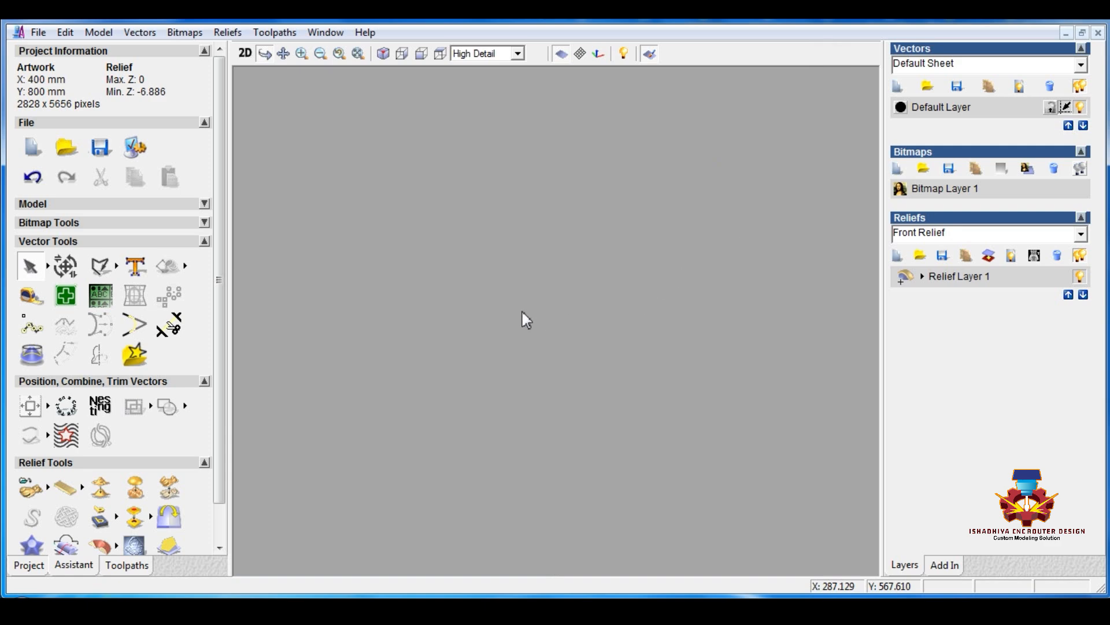
pyautogui.moveTo(545, 339); pyautogui.dragTo(590, 348)
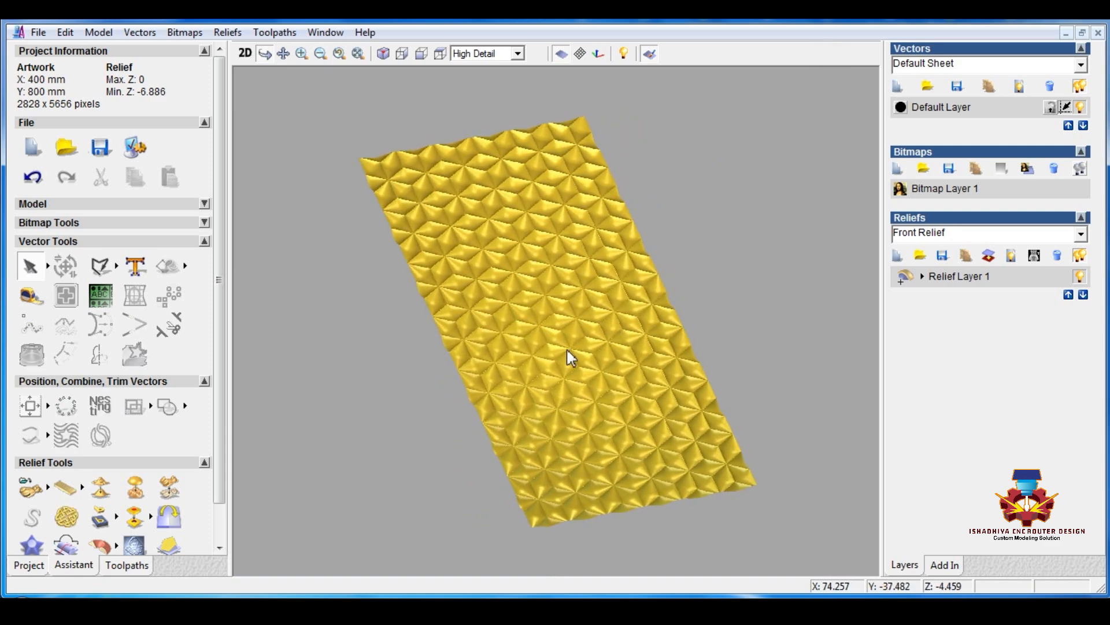
# Scale the whole relief layer to a new height of 4 mm
pyautogui.click(204, 381)
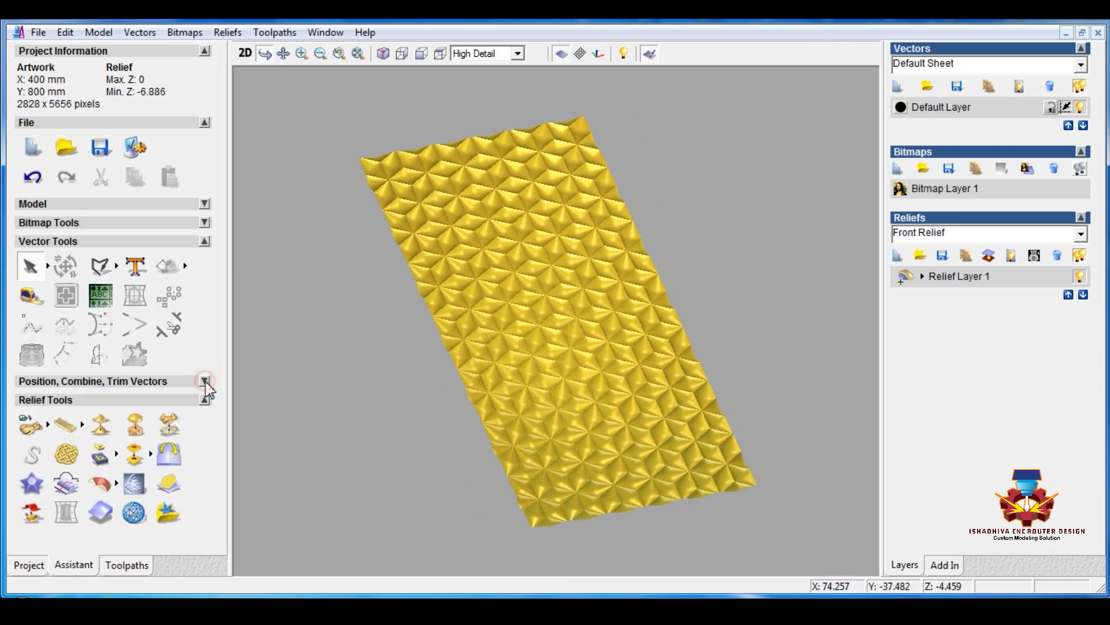
pyautogui.click(169, 425)
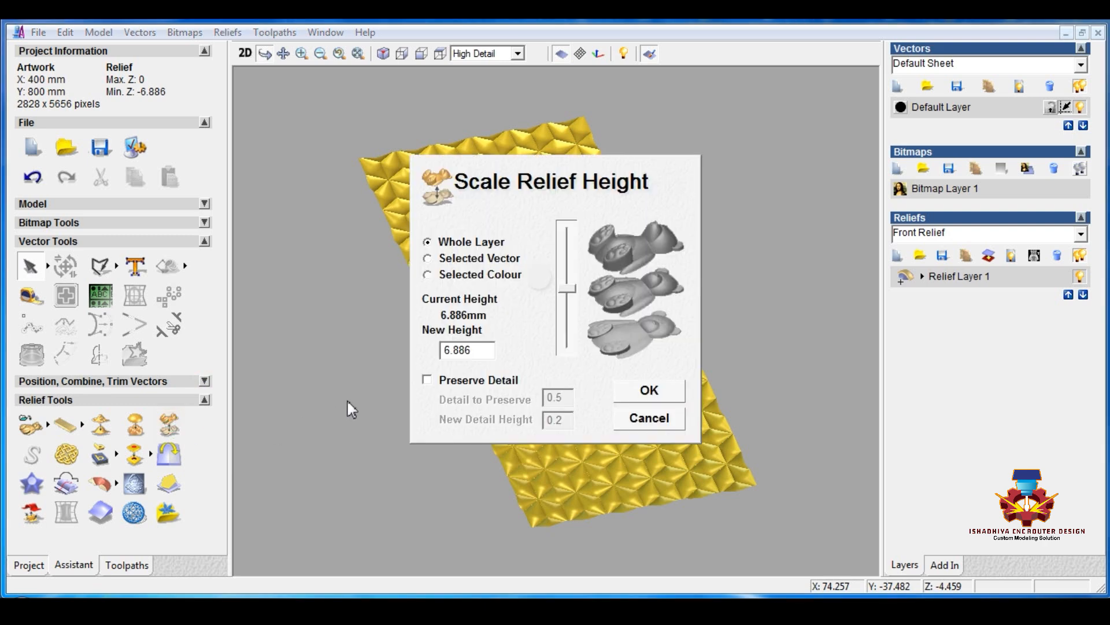
pyautogui.doubleClick(471, 350)
pyautogui.write('5')
pyautogui.press('Return')
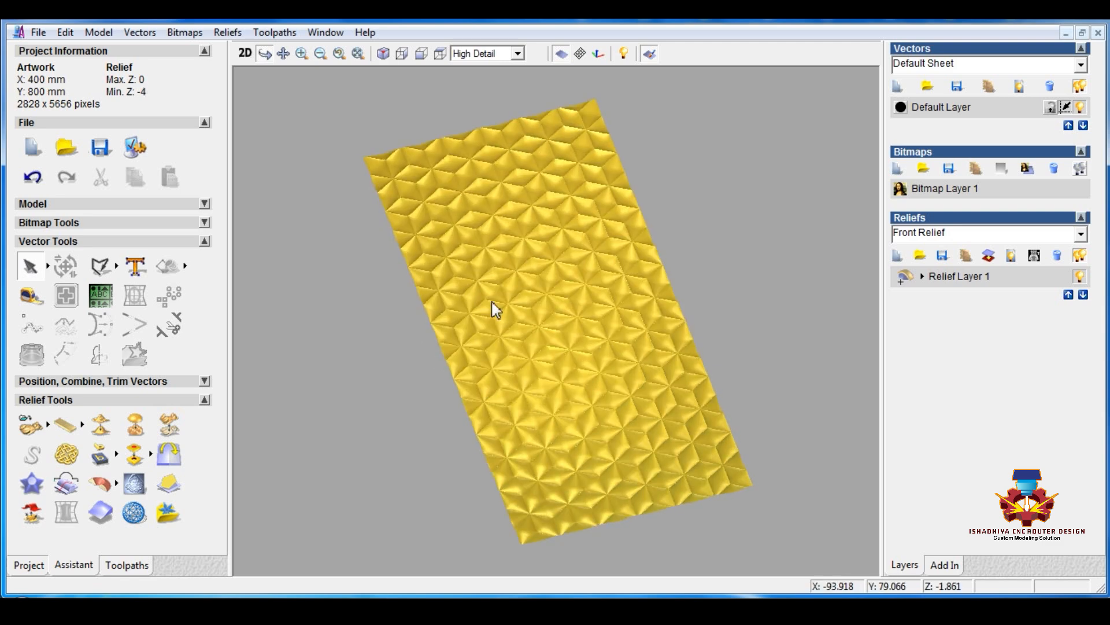
# Duplicate Relief Layer 1 and hide the original layer
pyautogui.scroll(5, 518, 315)
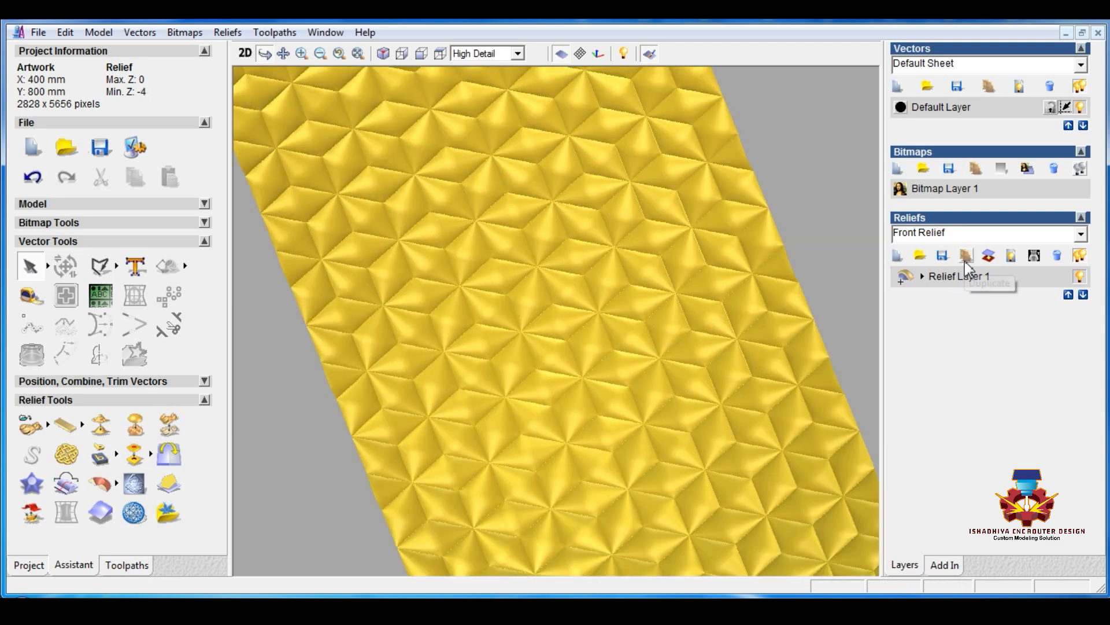
pyautogui.click(966, 256)
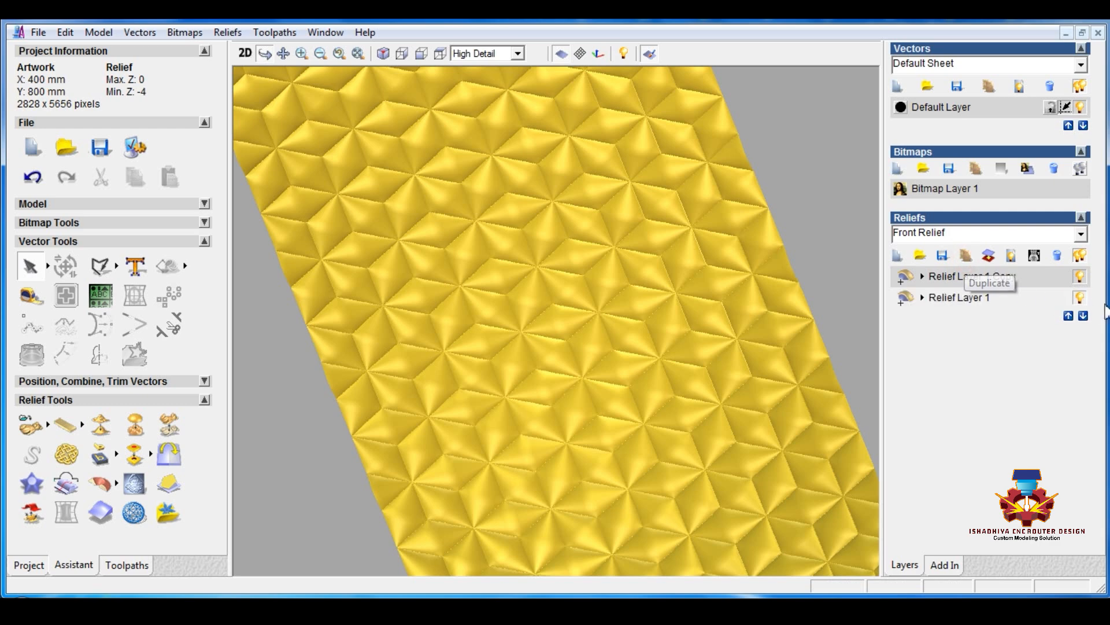
pyautogui.click(1079, 299)
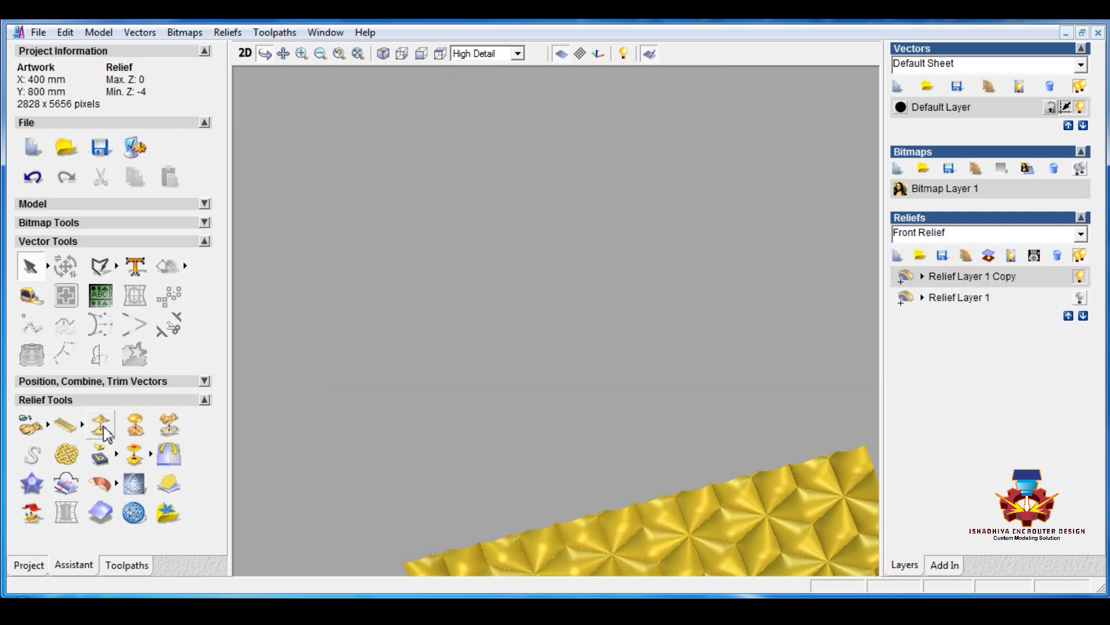
# Smooth the whole duplicated relief layer with 8 smoothing passes and inspect the result across the full panel
pyautogui.click(102, 426)
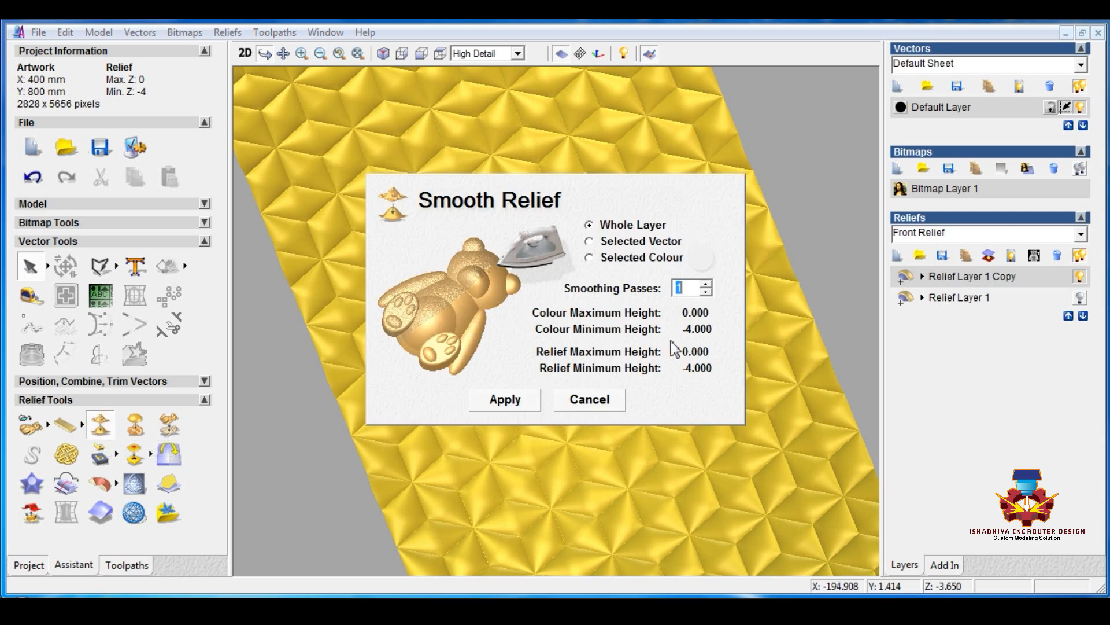
pyautogui.click(527, 394)
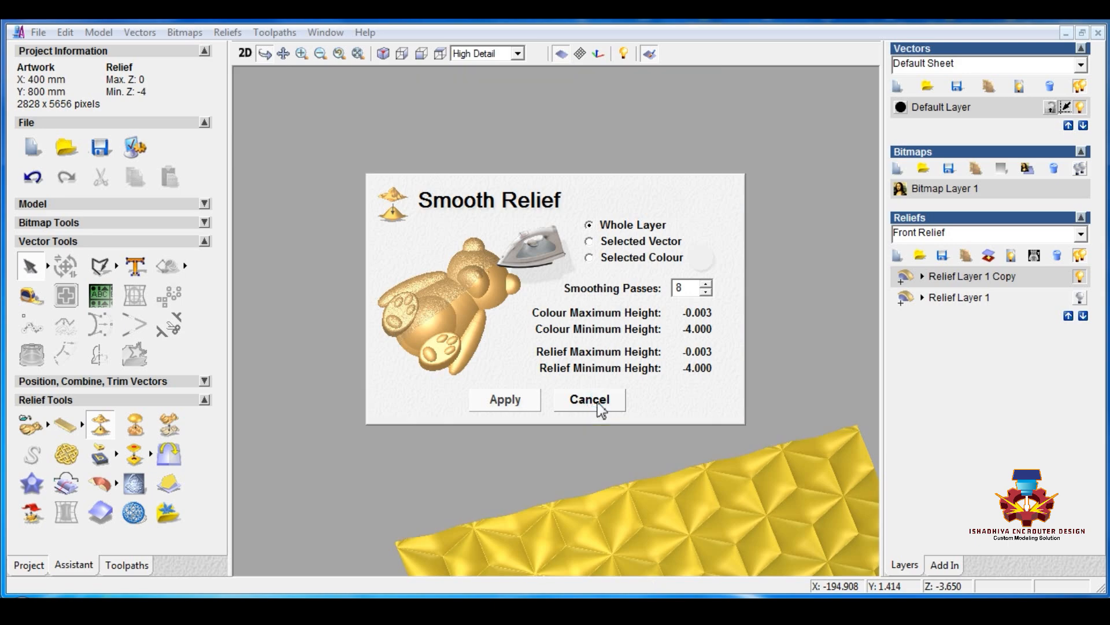
pyautogui.click(590, 400)
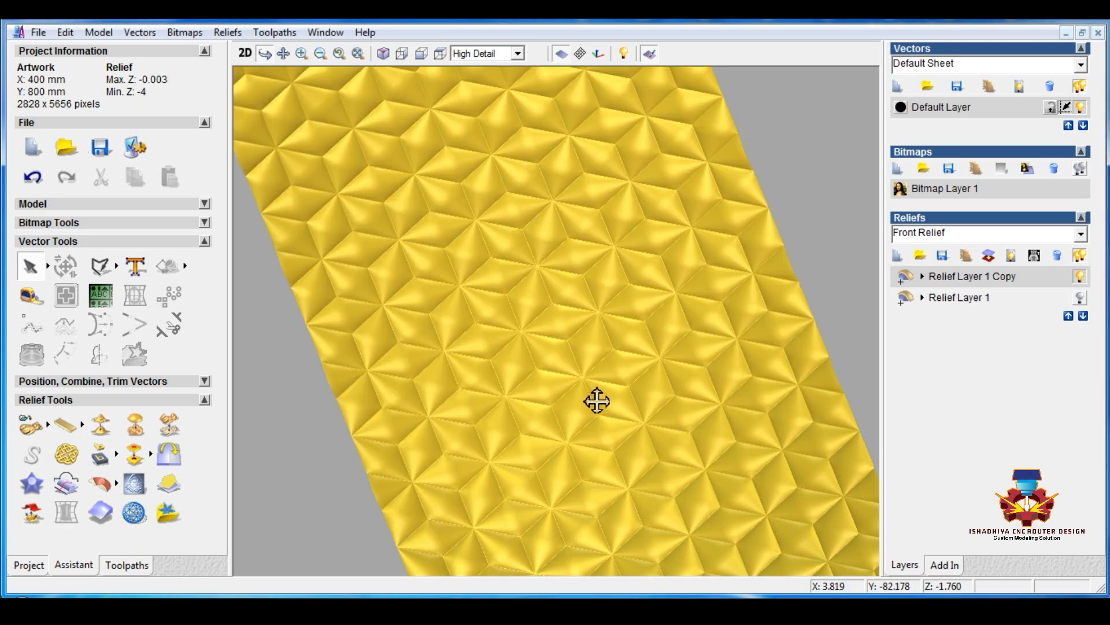
pyautogui.moveTo(595, 399); pyautogui.dragTo(638, 376)
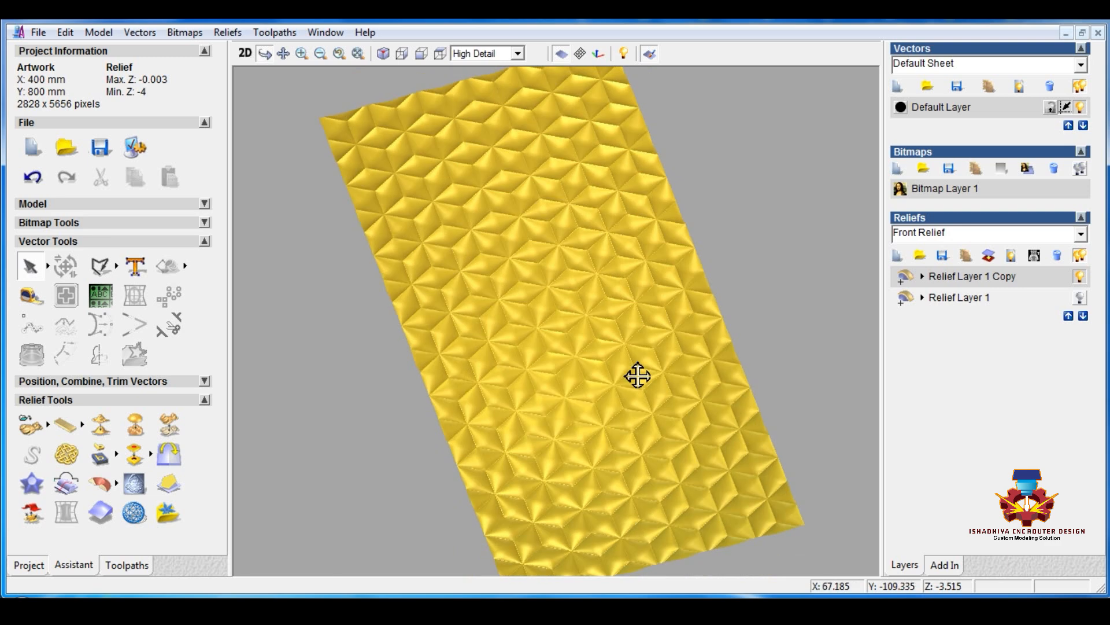
pyautogui.moveTo(581, 431); pyautogui.dragTo(579, 420)
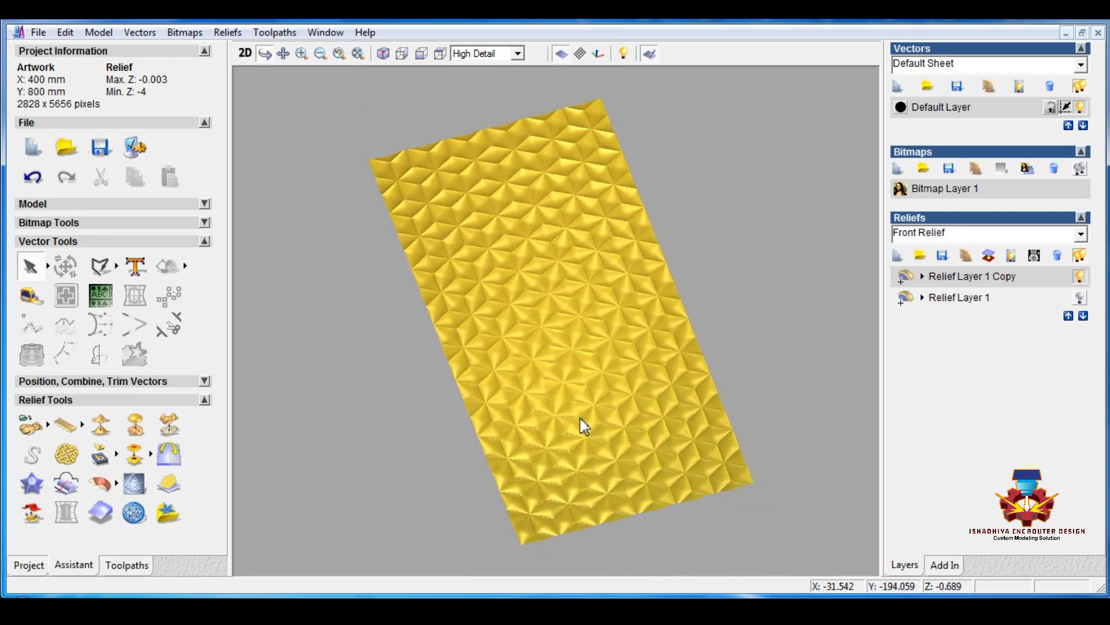
pyautogui.moveTo(513, 250); pyautogui.dragTo(605, 425)
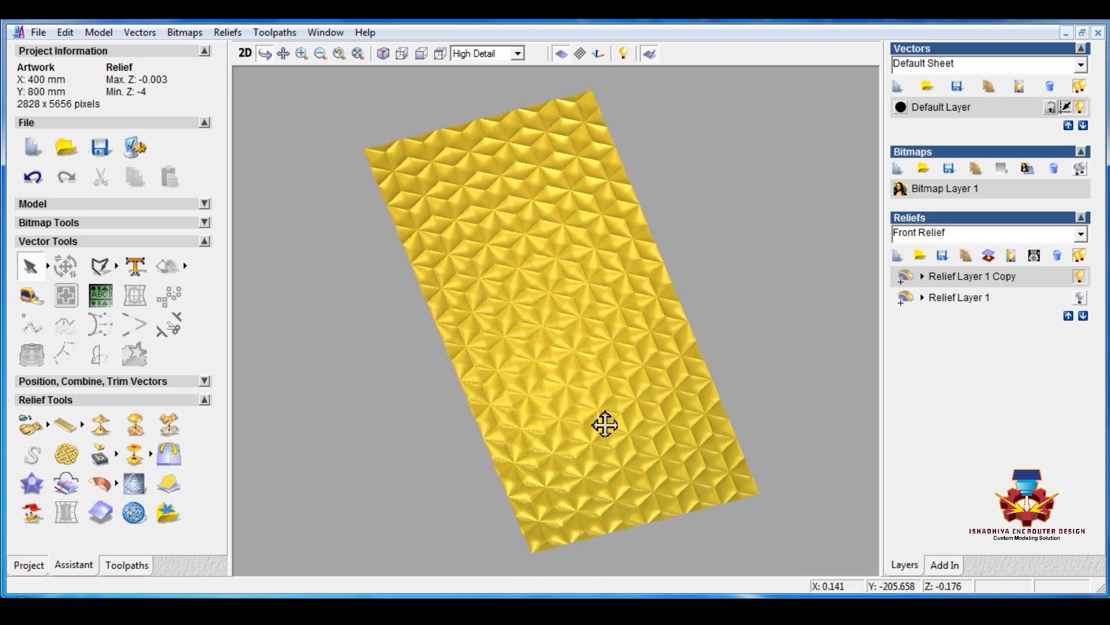
pyautogui.moveTo(694, 391); pyautogui.dragTo(518, 367)
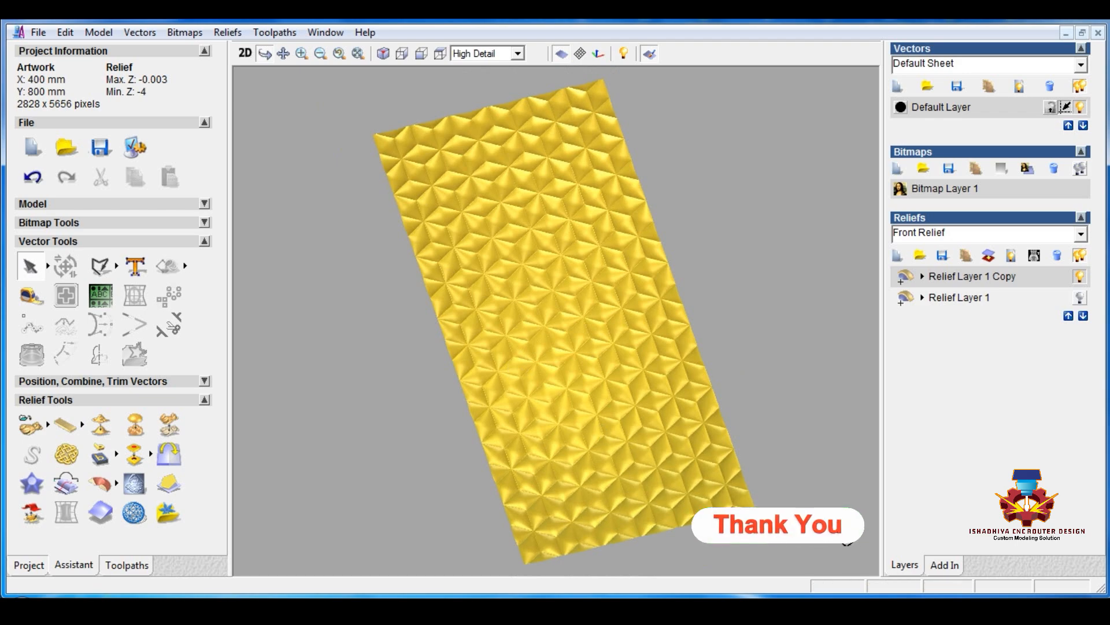